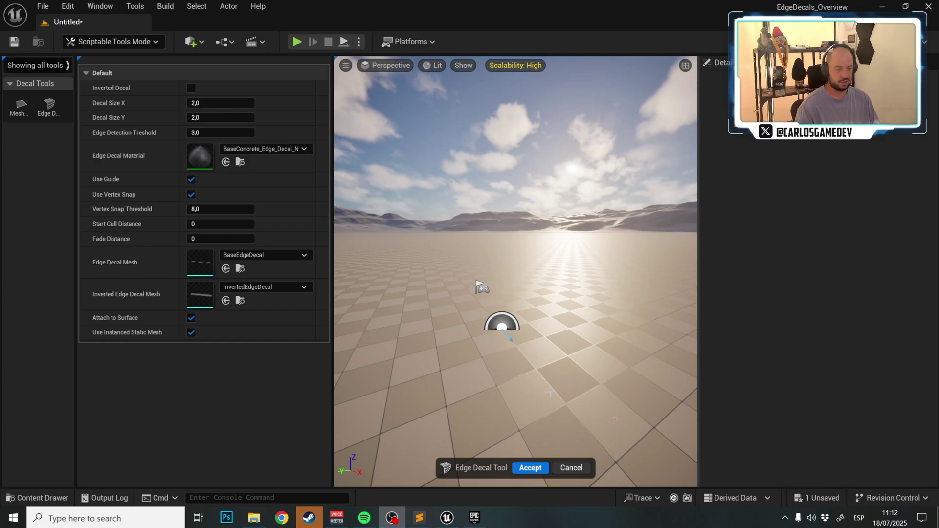
# Step: Switch to the Epic Games Launcher, refresh the Fab Library and check the available engine slot for installing Edge Decal Tools 1.1
pyautogui.click(474, 518)
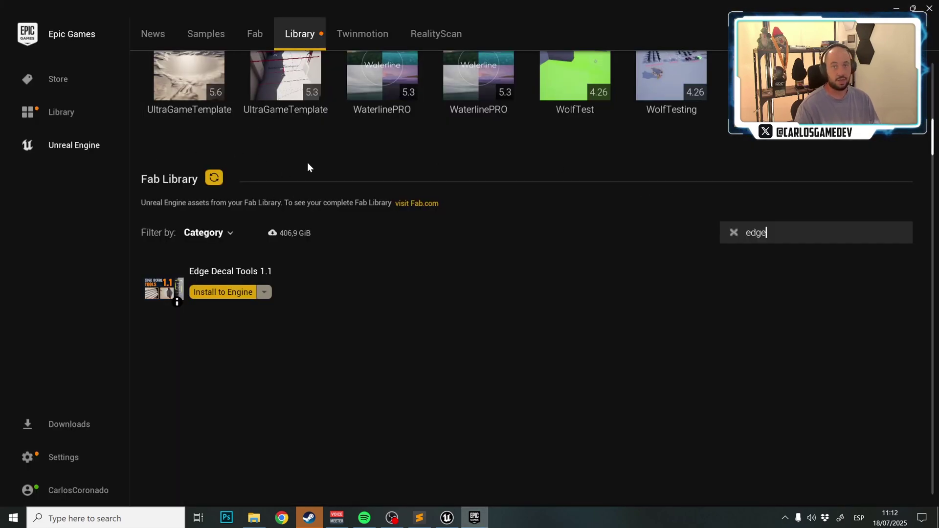
pyautogui.click(214, 178)
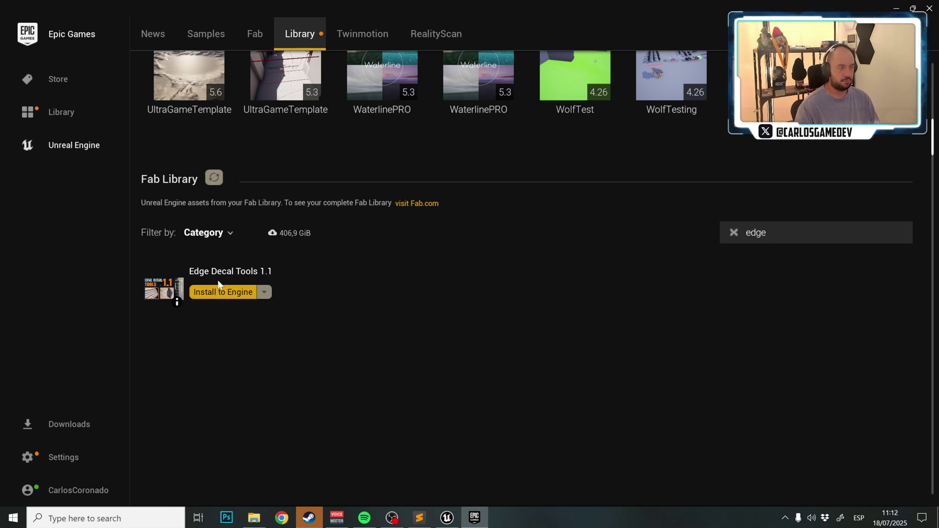
pyautogui.doubleClick(782, 233)
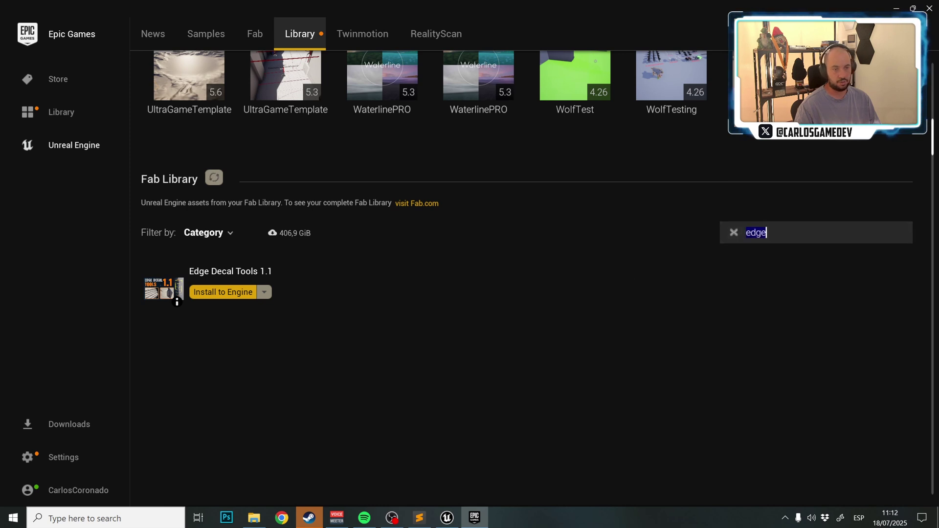
pyautogui.click(226, 292)
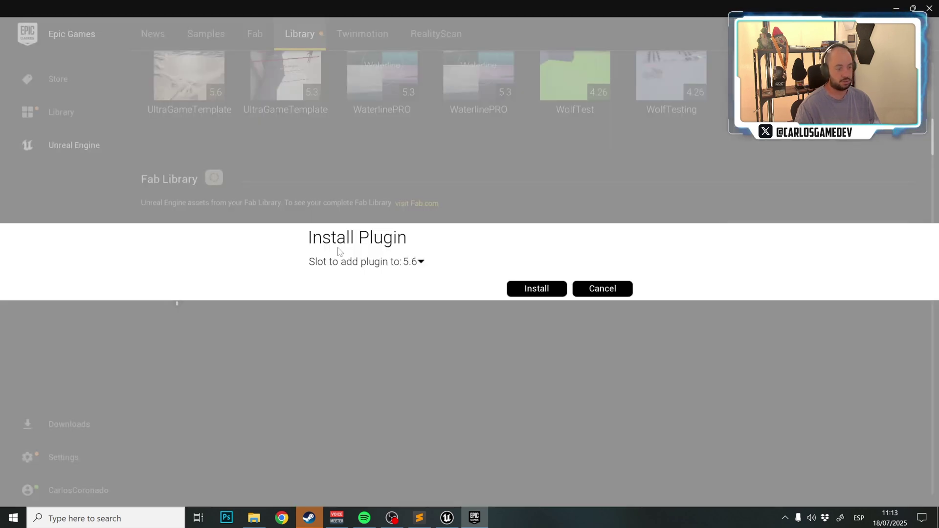
pyautogui.click(417, 262)
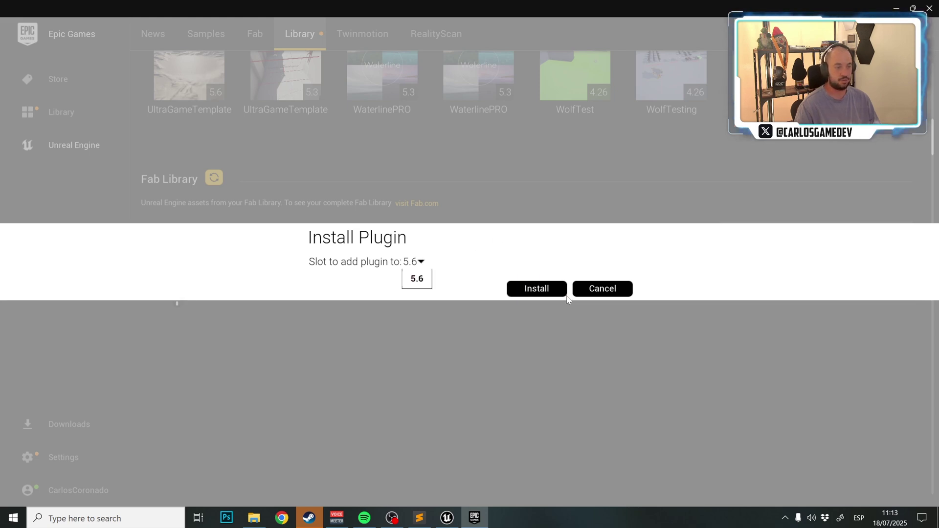
pyautogui.click(592, 293)
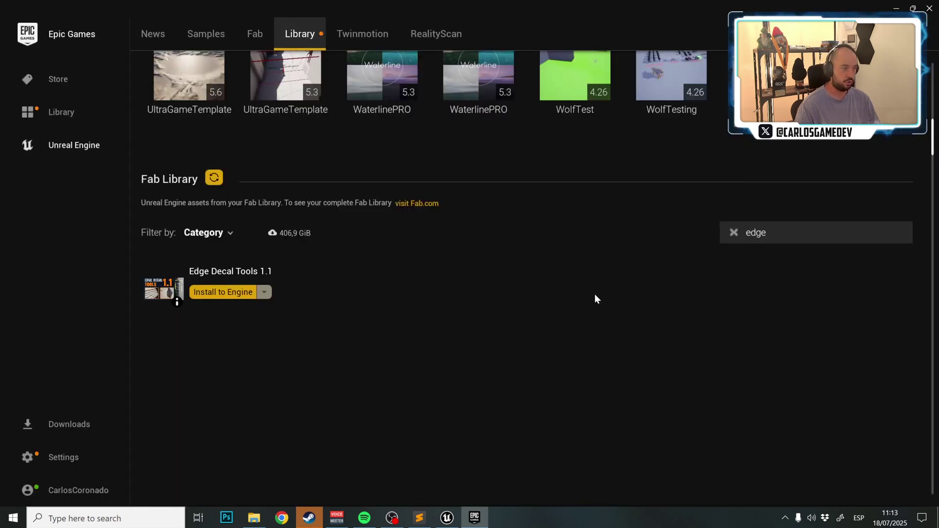
# Step: Switch back to the Unreal Editor and check in the plugin list, searching for "edge", that EdgeDecalTools is enabled
pyautogui.click(446, 517)
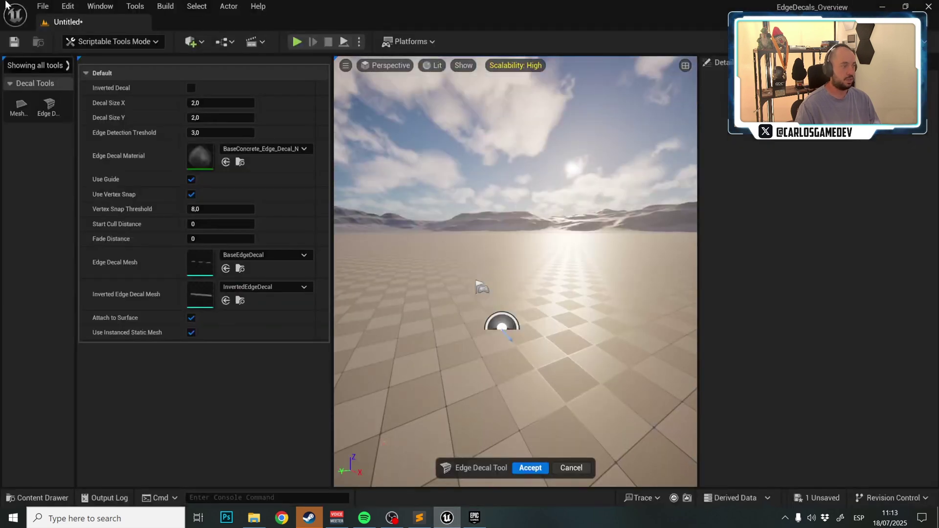
pyautogui.click(68, 6)
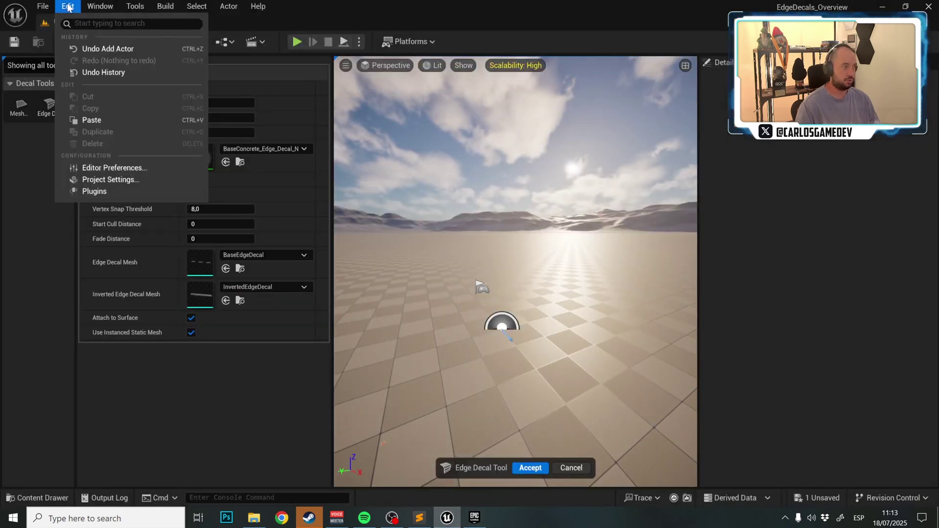
pyautogui.click(81, 191)
pyautogui.write('edge')
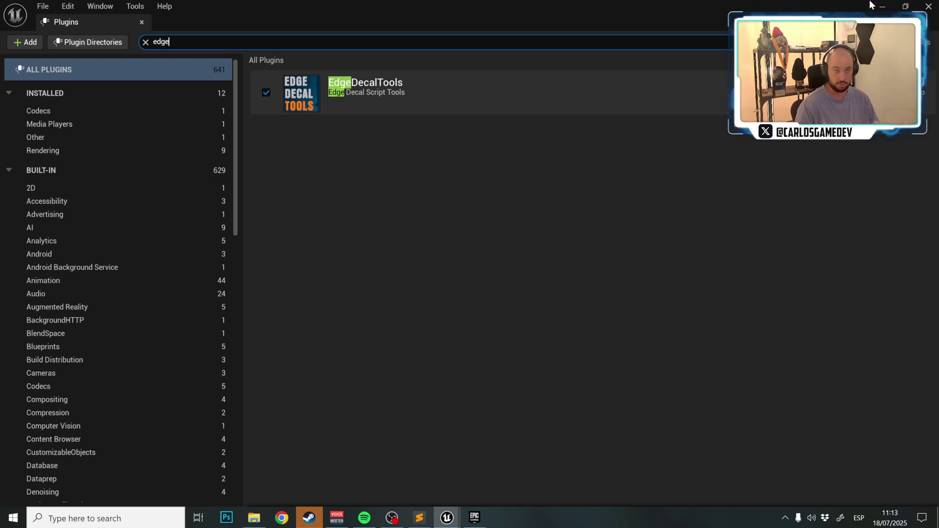
pyautogui.click(928, 8)
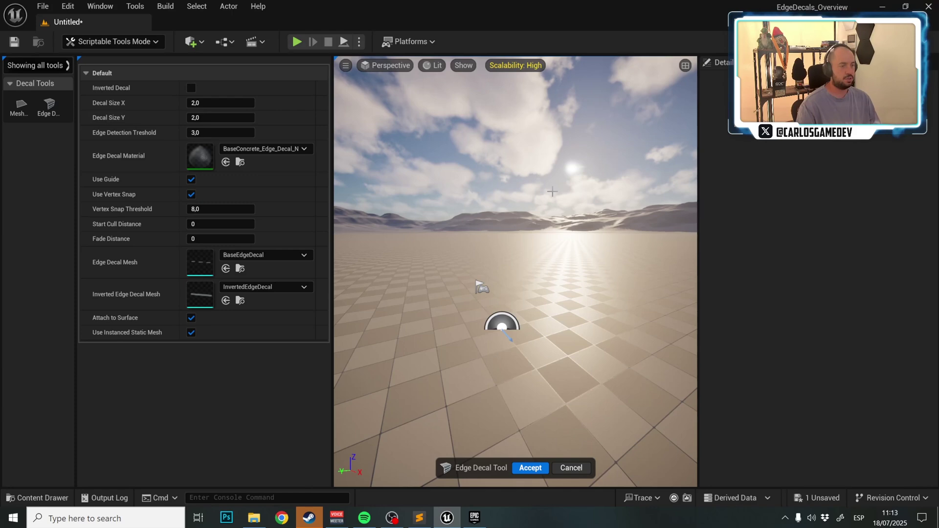
# Step: Make the content browser show both engine content and plugin content
pyautogui.moveTo(552, 191)
pyautogui.mouseDown(button='right')
pyautogui.moveTo(590, 200)
pyautogui.moveTo(555, 206)
pyautogui.mouseUp(button='right')
pyautogui.hotkey('ctrl', 'space')
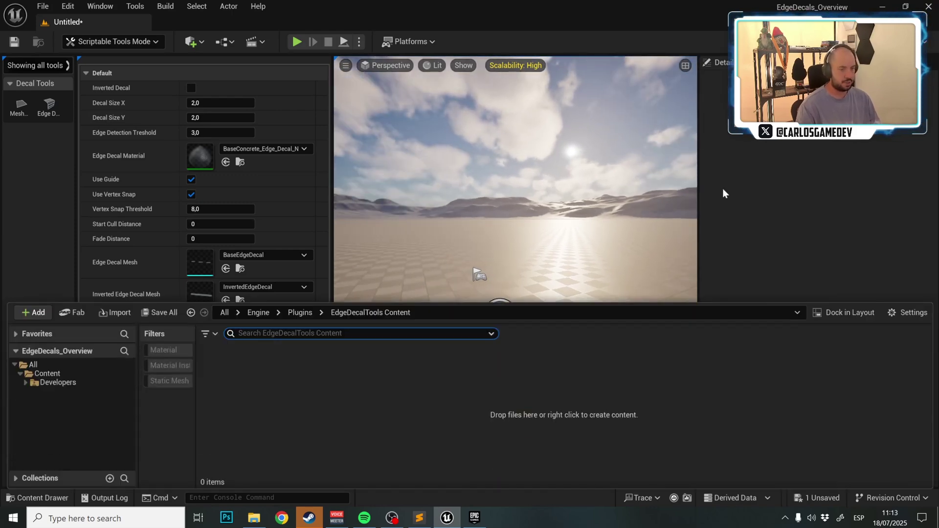
pyautogui.click(905, 313)
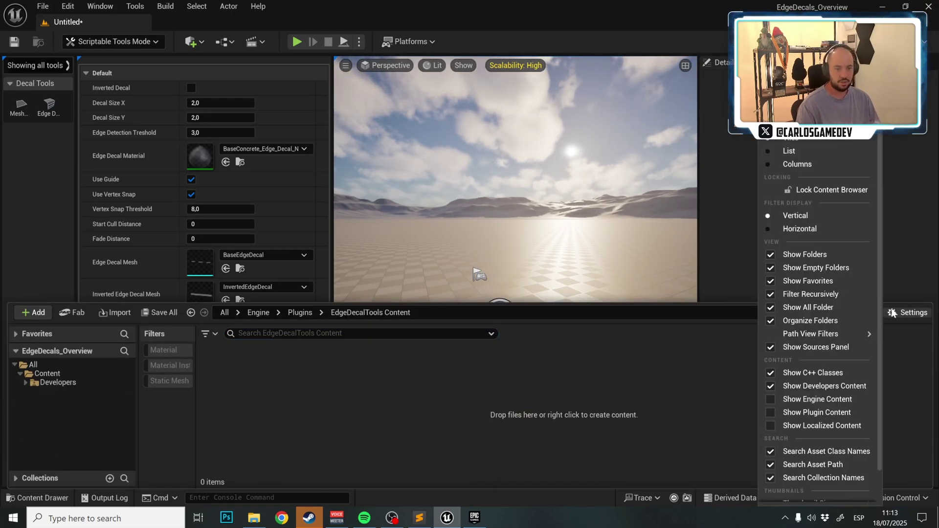
pyautogui.click(770, 399)
pyautogui.click(770, 413)
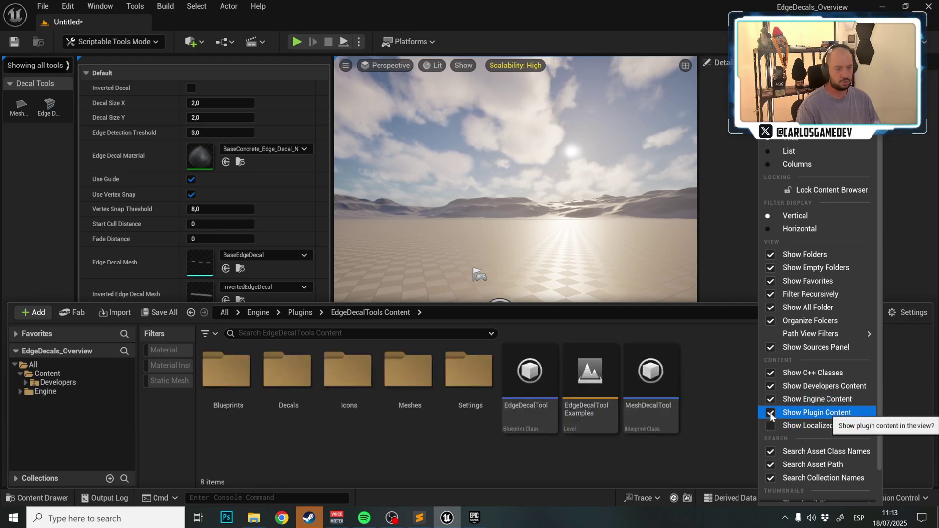
pyautogui.click(559, 200)
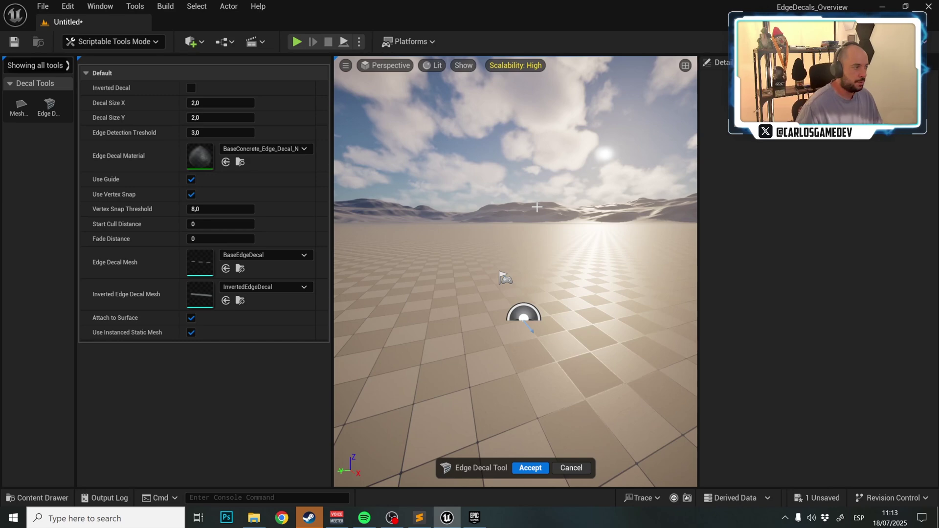
# Step: Choose the Scriptable Tools mode and locate the assigned Edge Decal Material among the plugin's assets
pyautogui.click(151, 43)
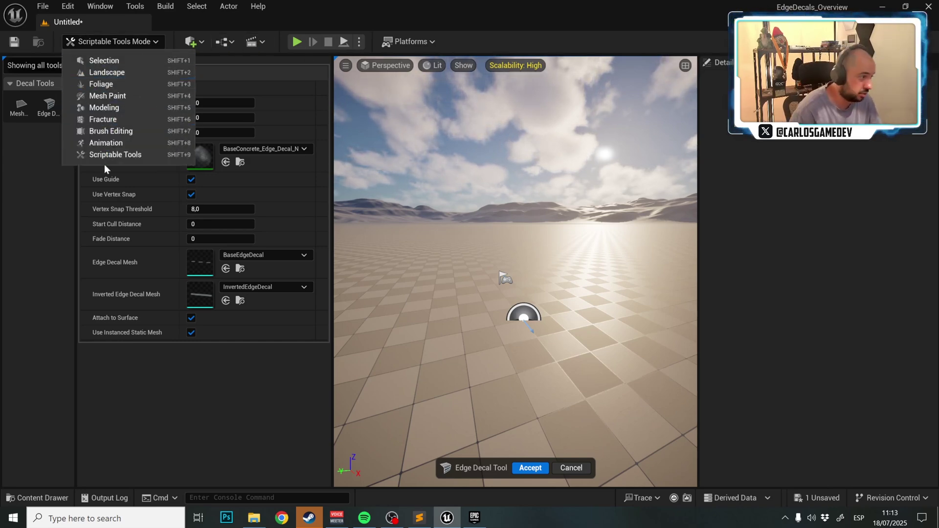
pyautogui.click(109, 150)
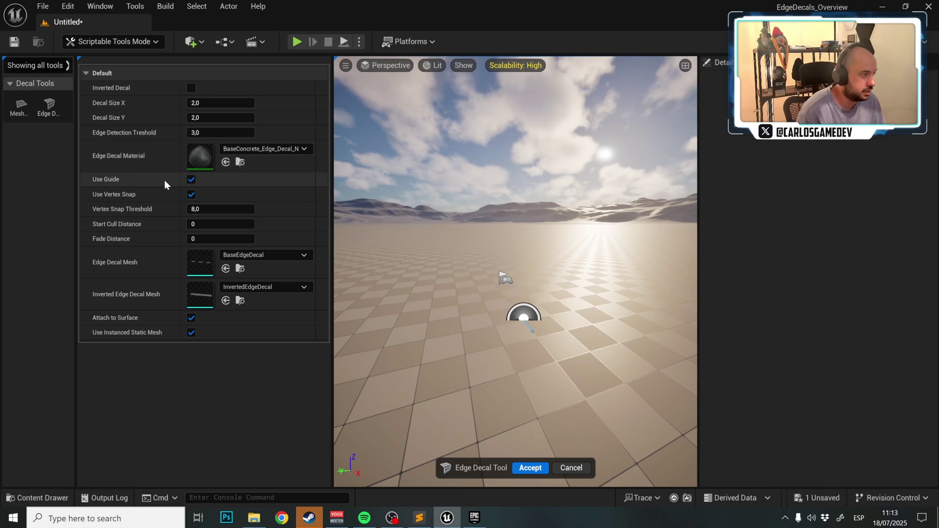
pyautogui.click(240, 163)
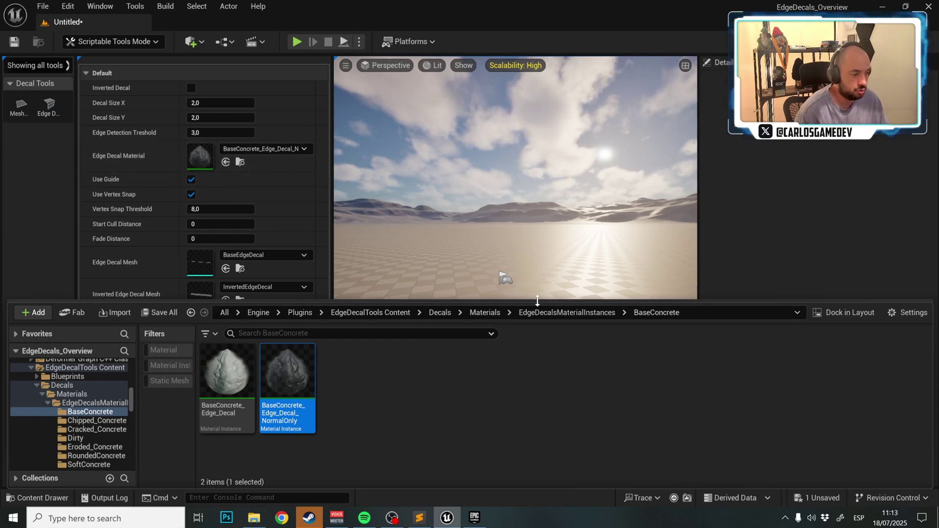
pyautogui.moveTo(537, 300); pyautogui.dragTo(537, 304)
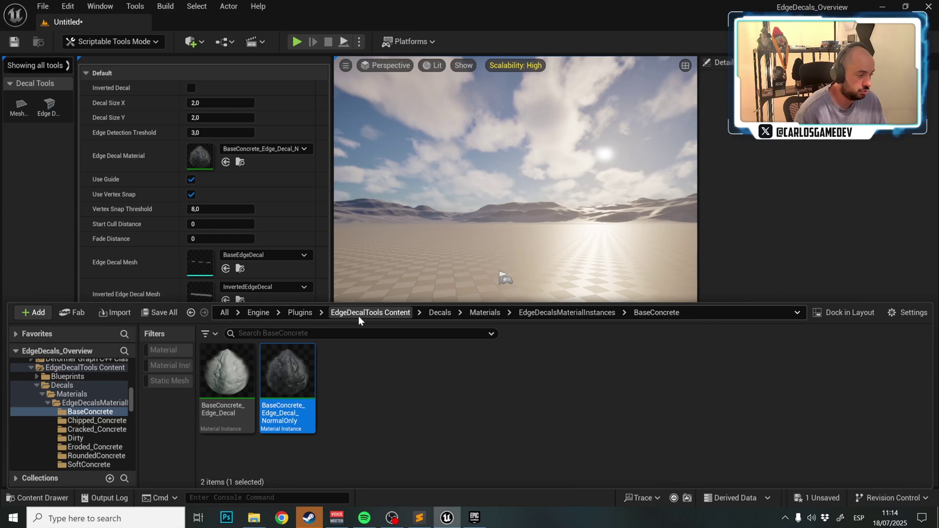
# Step: Open the EdgeDecalToolExamples level from the EdgeDecalTools Content folder without saving the untitled level
pyautogui.click(377, 313)
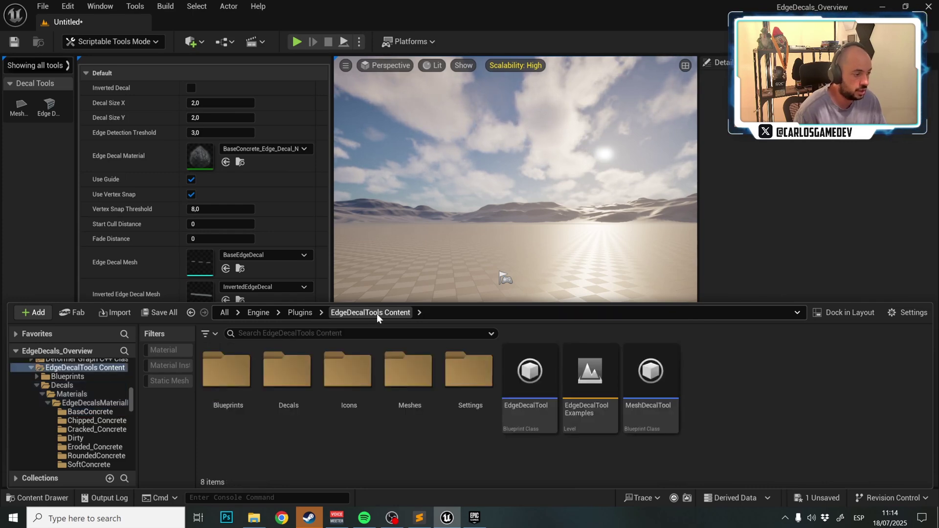
pyautogui.click(586, 413)
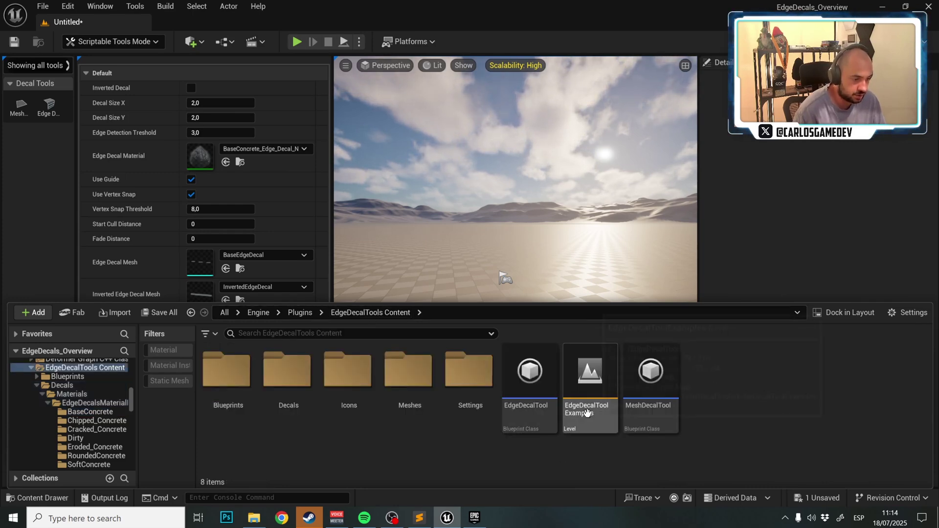
pyautogui.doubleClick(587, 413)
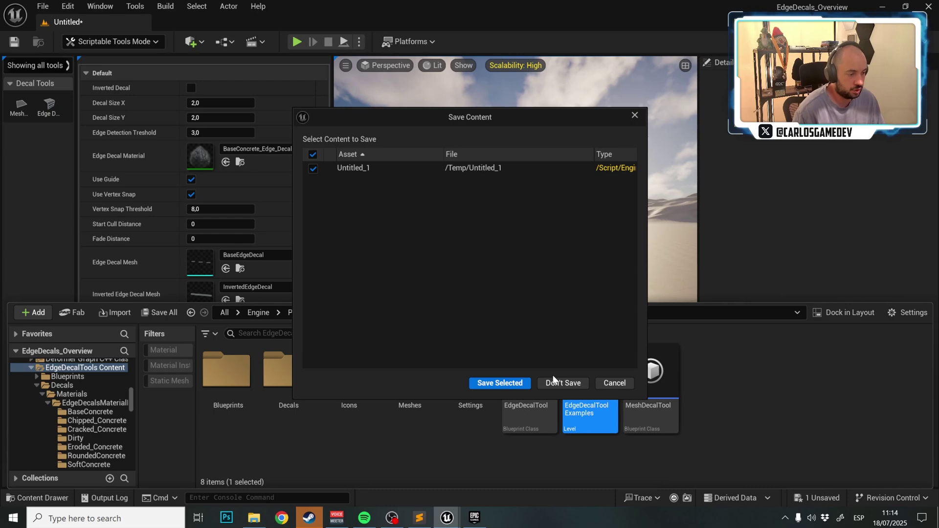
pyautogui.click(560, 383)
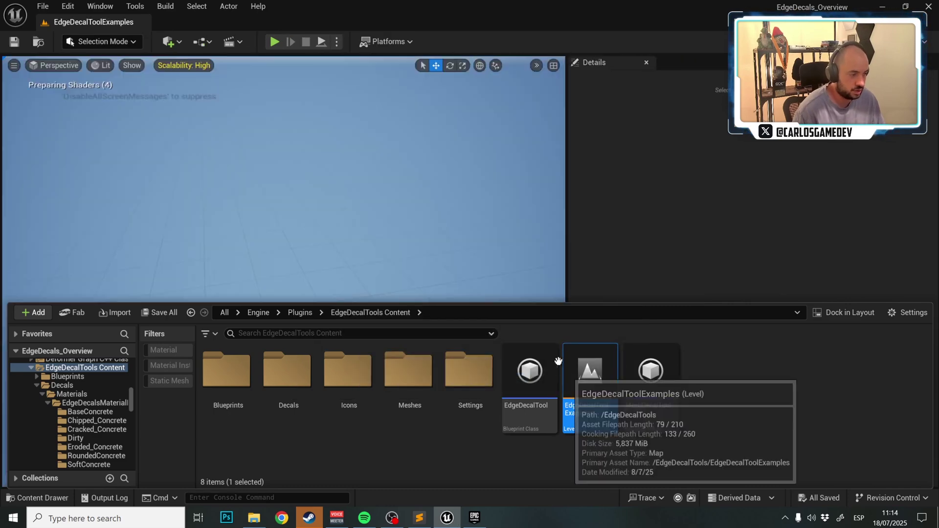
# Step: Examine the example edge decals on the arches and the mesh decals on the blocks in the level
pyautogui.moveTo(257, 189); pyautogui.dragTo(97, 210, button='right')
pyautogui.click(383, 370)
pyautogui.moveTo(407, 239); pyautogui.dragTo(463, 259, button='right')
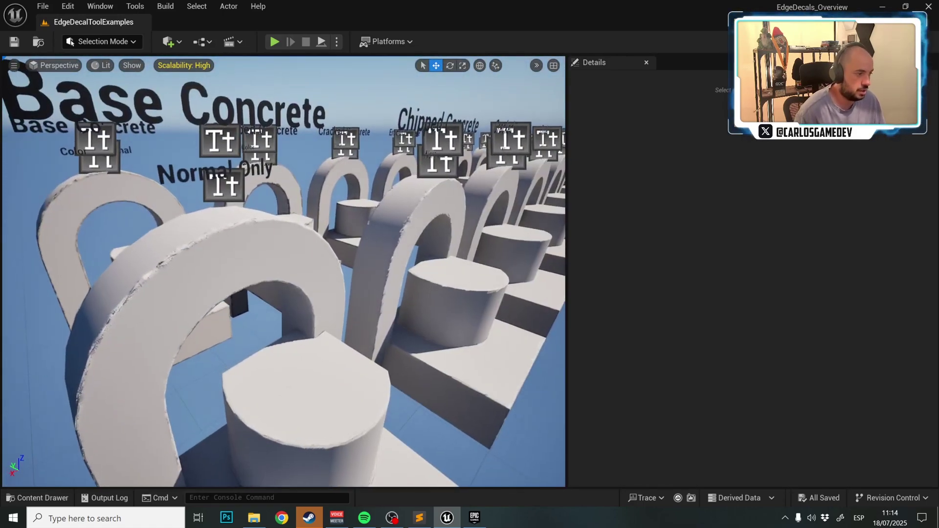
pyautogui.moveTo(283, 198); pyautogui.dragTo(239, 209, button='right')
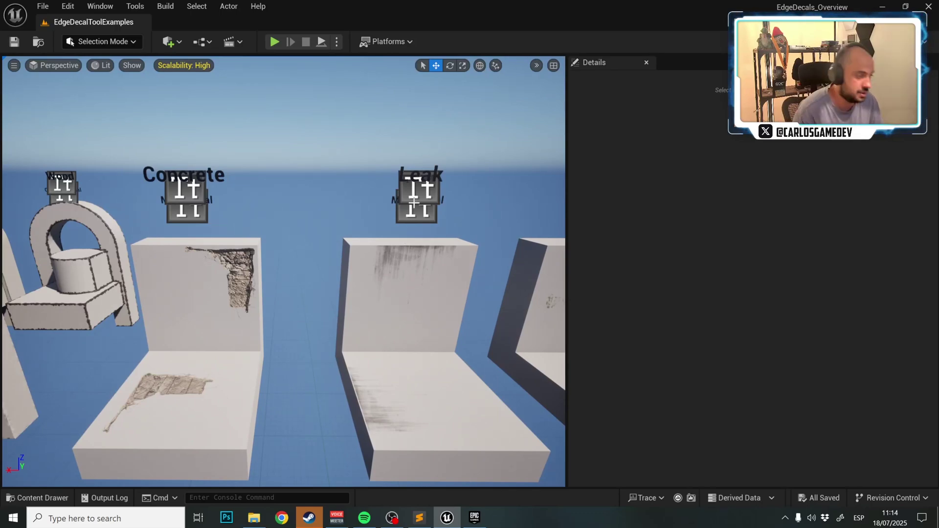
pyautogui.moveTo(414, 200); pyautogui.dragTo(370, 245, button='right')
# Step: Duplicate the first arch showcase mesh and move the copy into empty space at an X location of about 1304
pyautogui.click(310, 309)
pyautogui.moveTo(338, 310); pyautogui.dragTo(331, 312, button='right')
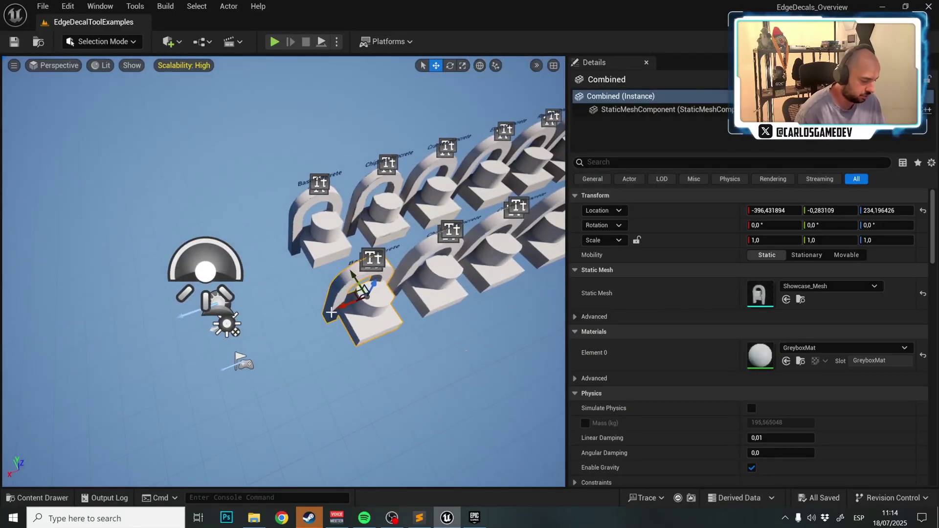
pyautogui.hotkey('ctrl', 'd')
pyautogui.moveTo(343, 306); pyautogui.dragTo(11, 370)
pyautogui.moveTo(166, 215); pyautogui.dragTo(160, 214, button='right')
pyautogui.moveTo(215, 221); pyautogui.dragTo(62, 119)
pyautogui.moveTo(62, 119); pyautogui.dragTo(34, 105, button='right')
pyautogui.moveTo(264, 255); pyautogui.dragTo(227, 255, button='right')
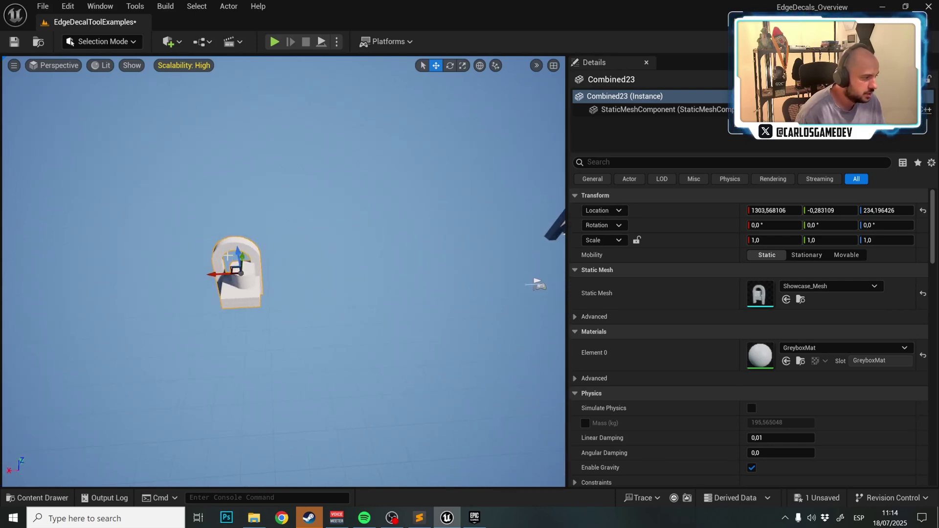
# Step: Add three more spaced copies of the showcase mesh along X, with the last two at about 2214 and 2604
pyautogui.keyDown('alt'); pyautogui.moveTo(218, 274); pyautogui.dragTo(2, 272); pyautogui.keyUp('alt')
pyautogui.moveTo(176, 298); pyautogui.dragTo(137, 293, button='right')
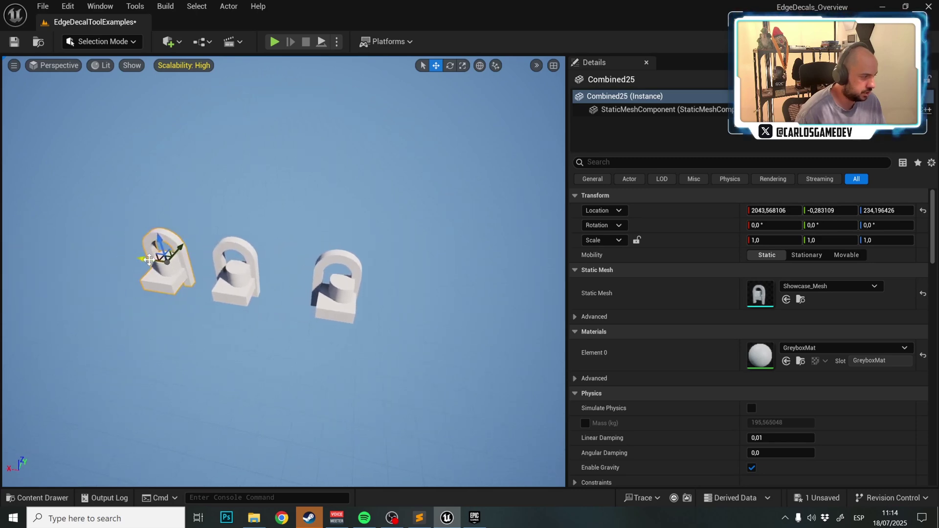
pyautogui.moveTo(147, 264); pyautogui.dragTo(115, 258)
pyautogui.moveTo(116, 259)
pyautogui.mouseDown(button='right')
pyautogui.moveTo(88, 259)
pyautogui.moveTo(115, 259)
pyautogui.mouseUp(button='right')
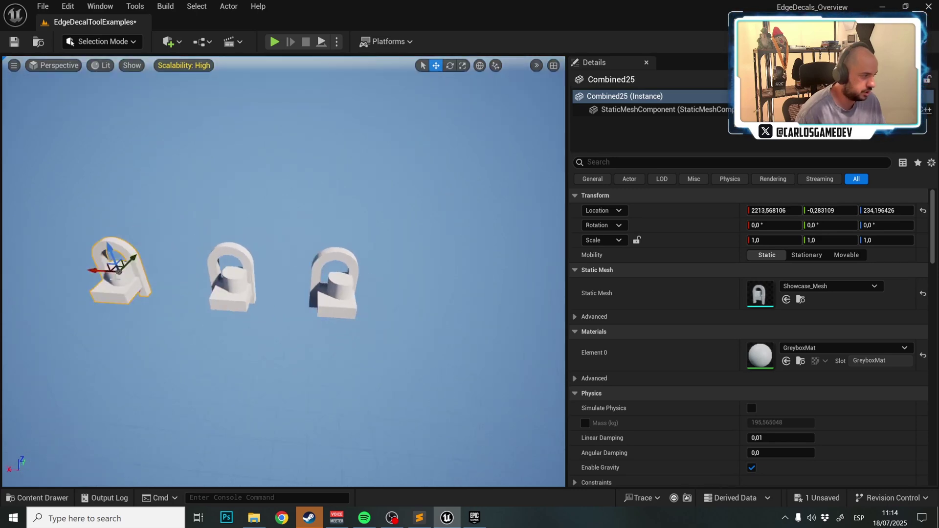
pyautogui.keyDown('alt'); pyautogui.moveTo(100, 267); pyautogui.dragTo(9, 253); pyautogui.keyUp('alt')
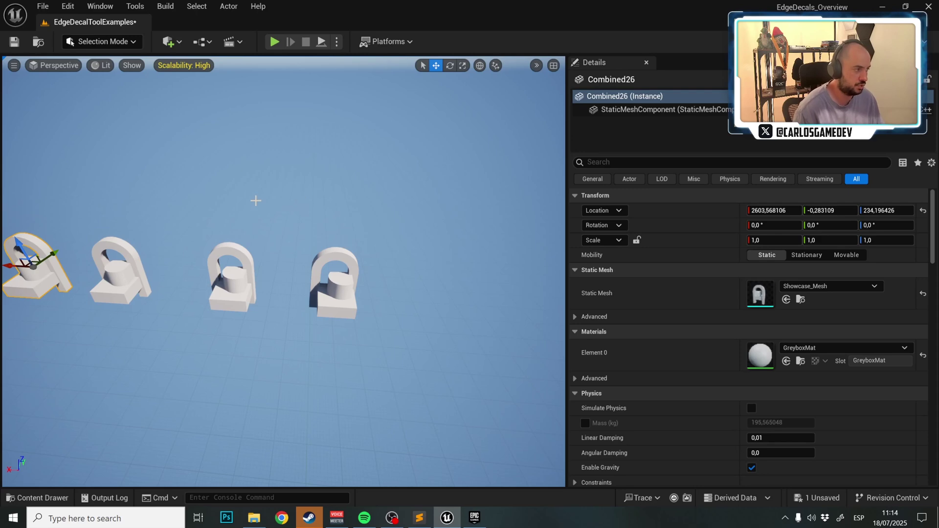
# Step: Activate the Edge Decal Tool in Scriptable Tools mode and place a base concrete decal along a vertical corner of the first copy's base block
pyautogui.click(99, 41)
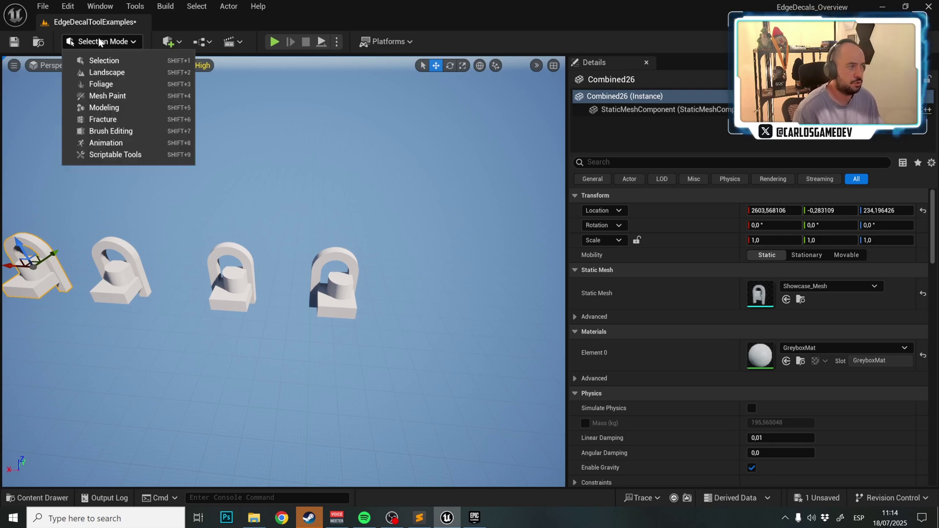
pyautogui.click(96, 154)
pyautogui.click(49, 109)
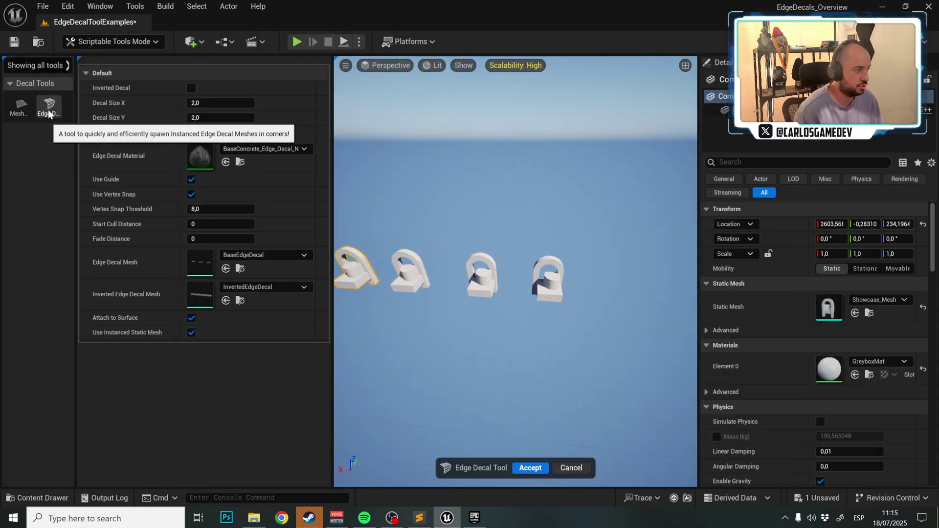
pyautogui.press('w')
pyautogui.moveTo(513, 283); pyautogui.dragTo(656, 306, button='right')
pyautogui.press('w')
pyautogui.moveTo(493, 194); pyautogui.dragTo(493, 194, button='right')
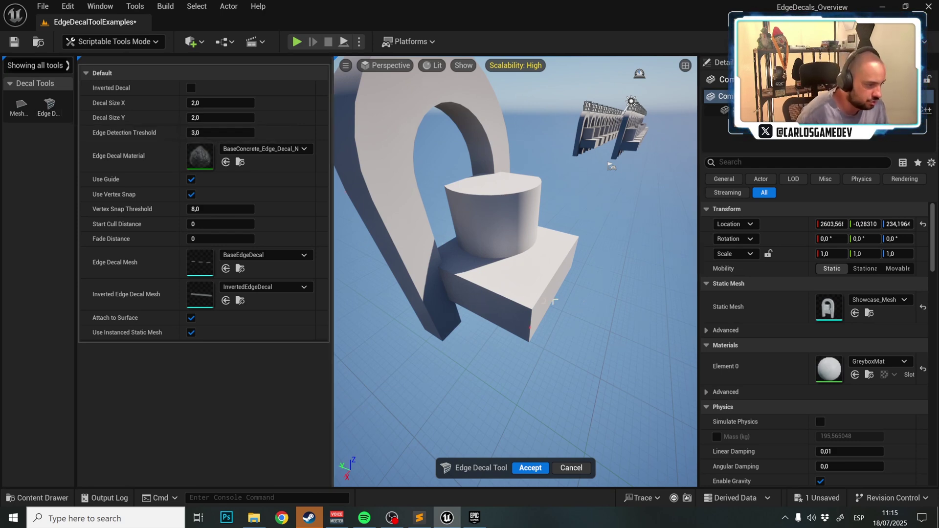
pyautogui.moveTo(523, 297)
pyautogui.mouseDown(button='right')
pyautogui.moveTo(481, 220)
pyautogui.moveTo(509, 218)
pyautogui.moveTo(468, 236)
pyautogui.mouseUp(button='right')
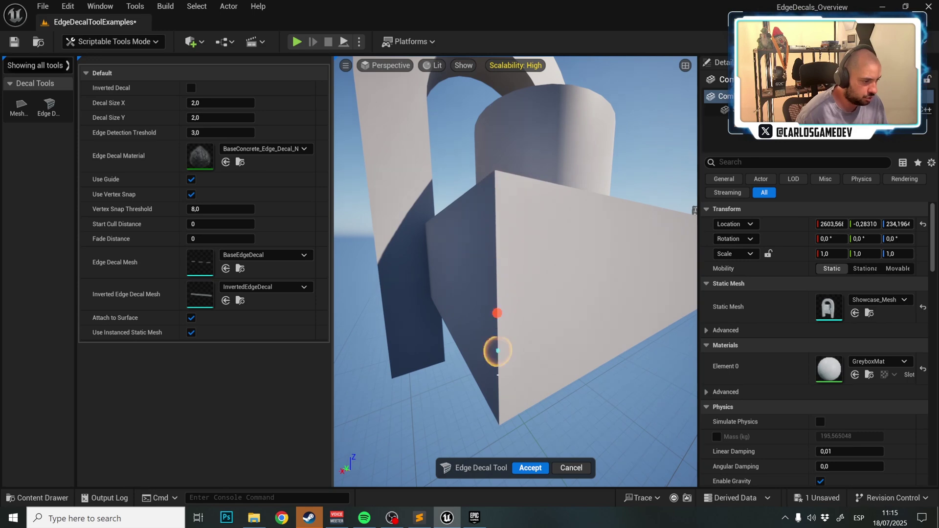
pyautogui.click(499, 427)
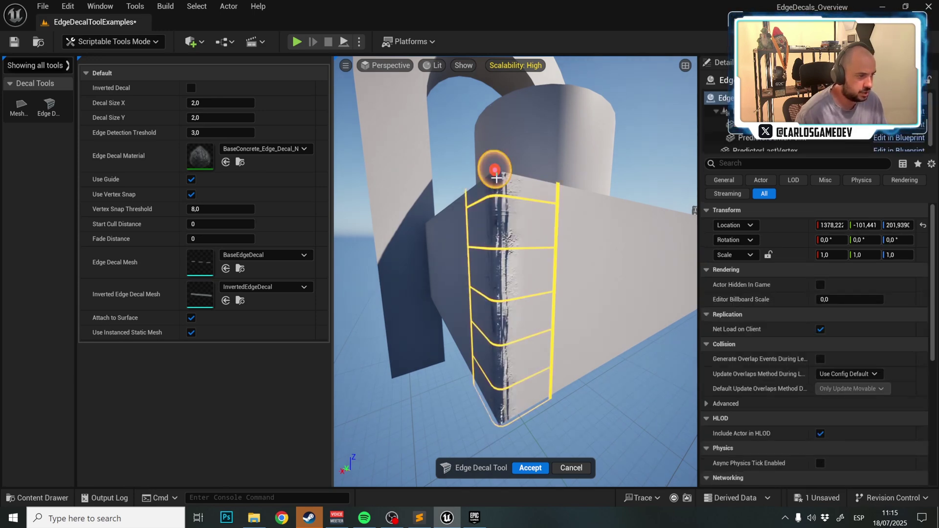
pyautogui.click(495, 173)
# Step: Continue the base concrete decal around the remaining edges of the base block's front face and accept the placement
pyautogui.moveTo(513, 216); pyautogui.dragTo(549, 193, button='right')
pyautogui.click(583, 256)
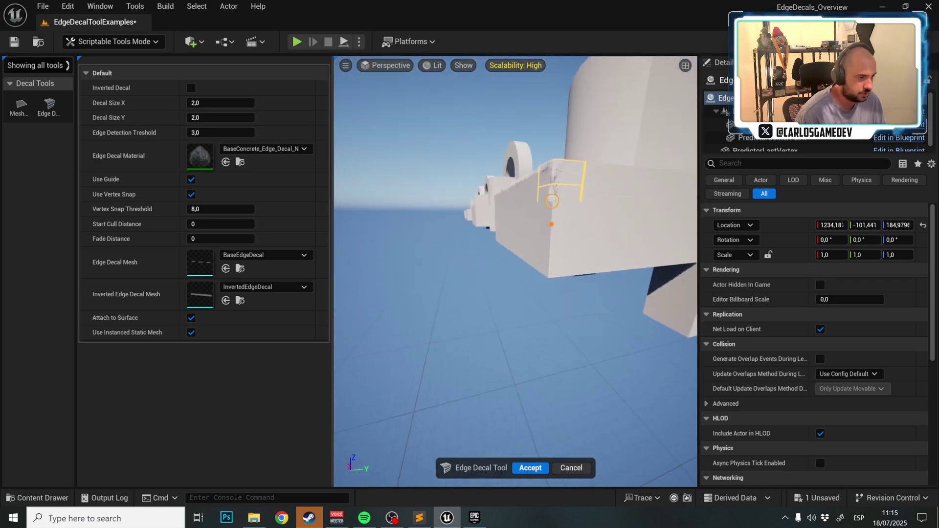
pyautogui.moveTo(548, 275); pyautogui.dragTo(626, 279, button='right')
pyautogui.click(505, 212)
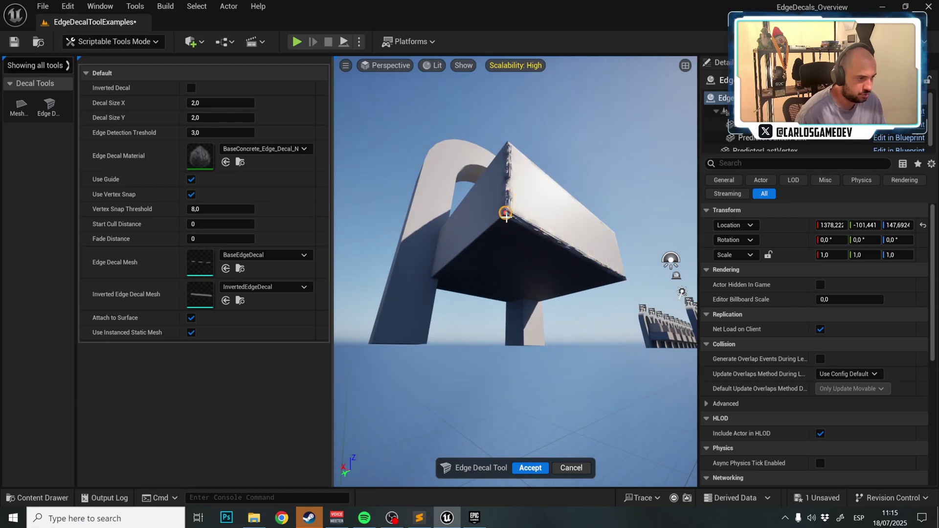
pyautogui.click(530, 468)
pyautogui.moveTo(507, 377)
pyautogui.mouseDown(button='right')
pyautogui.moveTo(504, 352)
pyautogui.moveTo(500, 424)
pyautogui.moveTo(507, 376)
pyautogui.mouseUp(button='right')
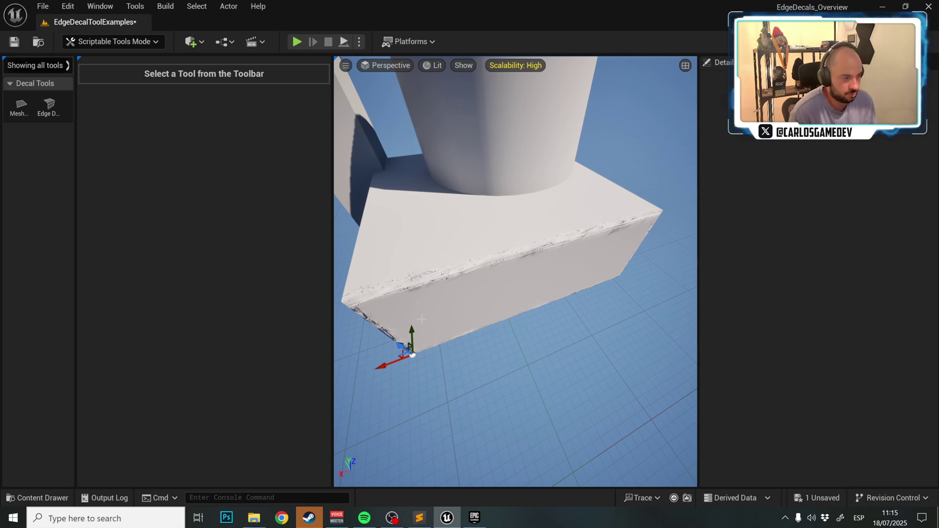
pyautogui.click(408, 346)
pyautogui.click(48, 104)
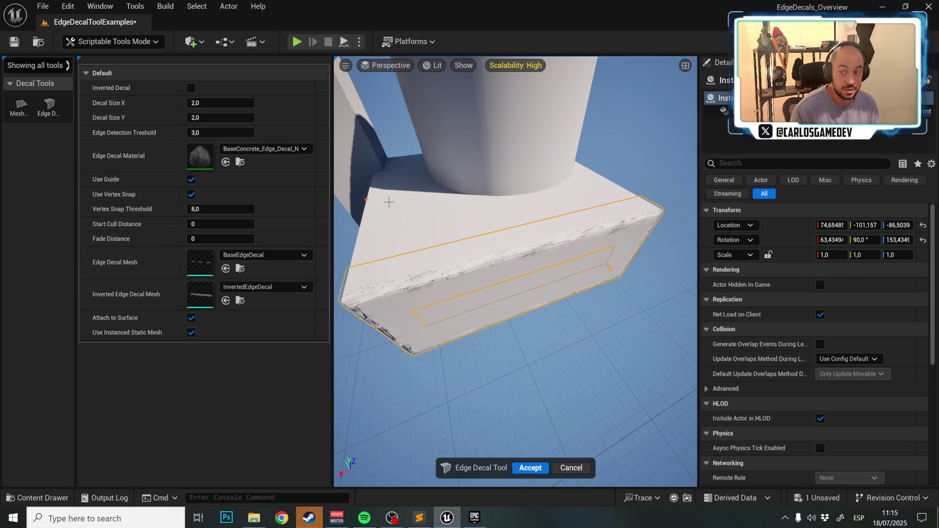
pyautogui.click(540, 158)
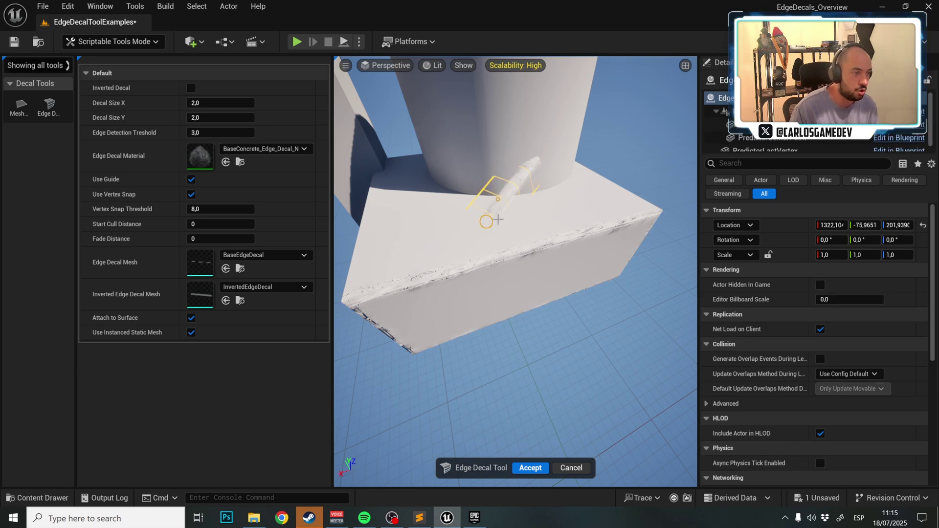
pyautogui.click(573, 470)
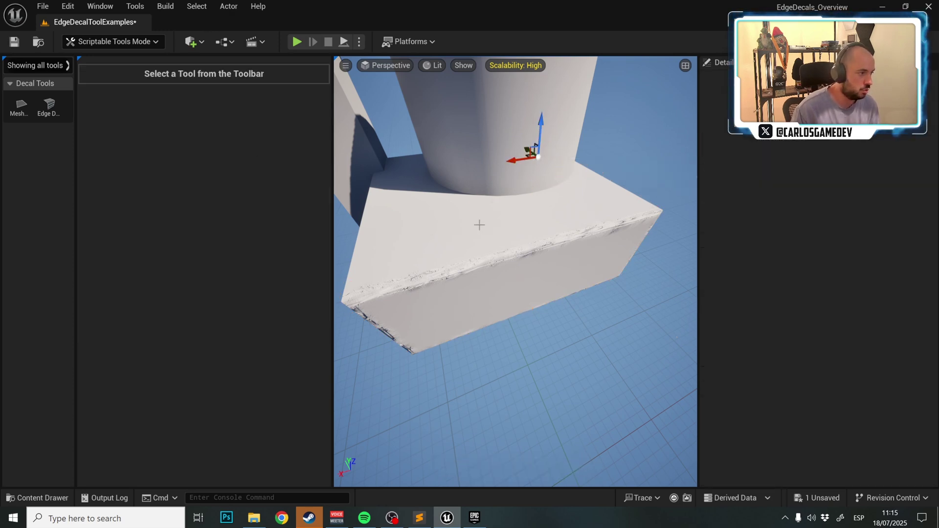
# Step: Open the Showcase_Mesh asset used by the first copy and review its static mesh settings
pyautogui.click(478, 207)
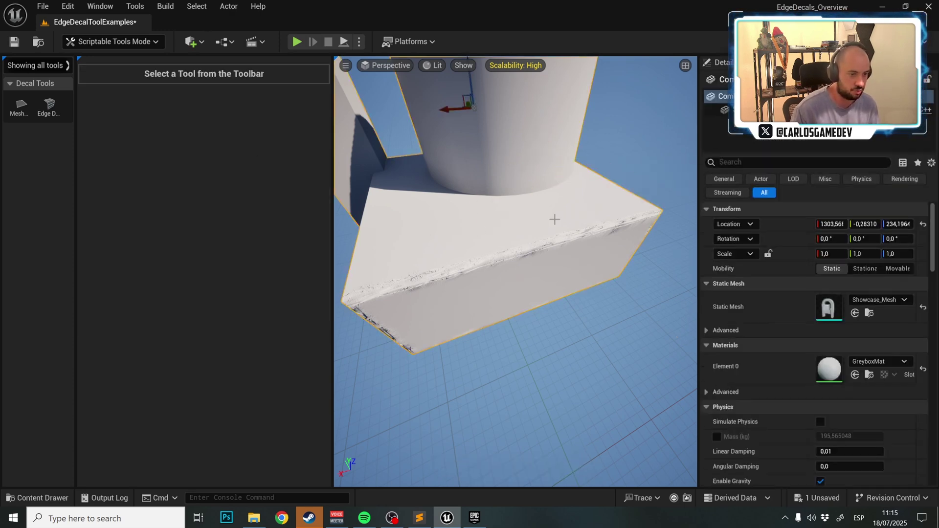
pyautogui.doubleClick(830, 306)
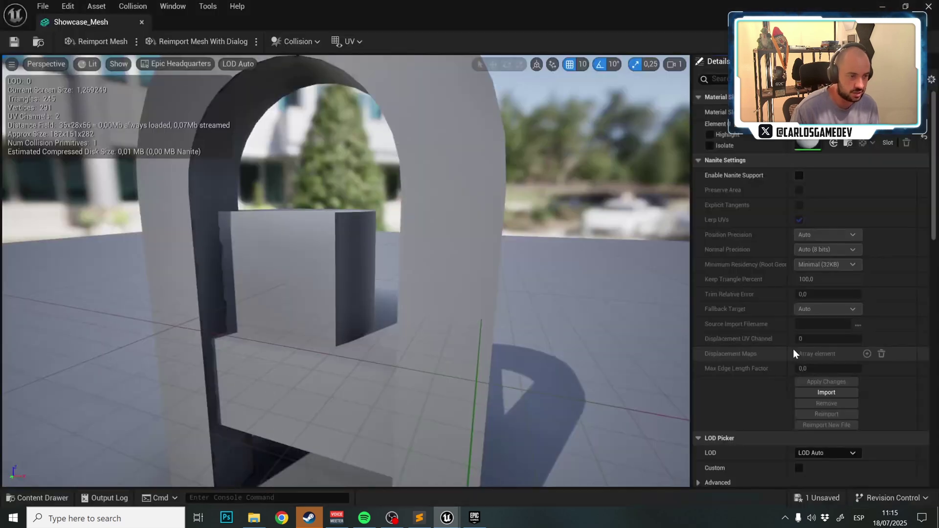
pyautogui.scroll(-15, 778, 332)
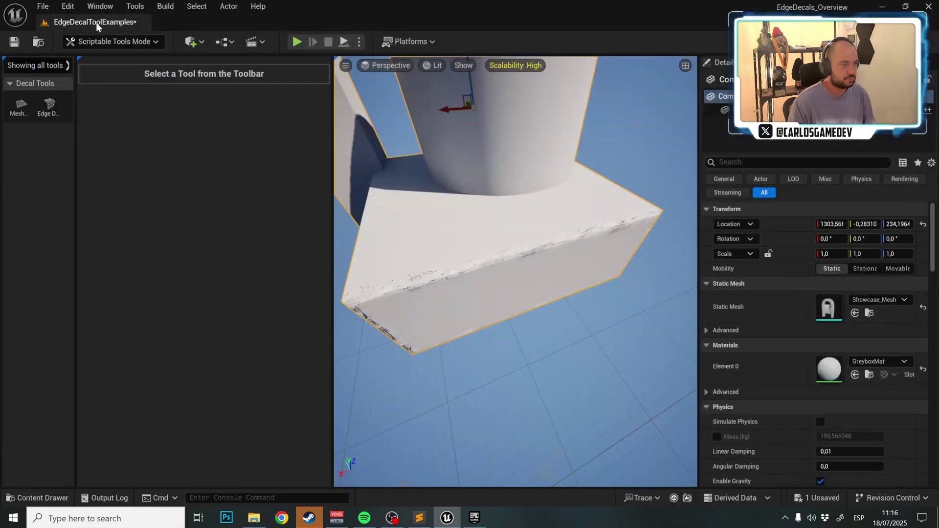
# Step: Return to the level, restart the Edge Decal Tool and enable Inverted Decal
pyautogui.moveTo(583, 180); pyautogui.dragTo(586, 128, button='right')
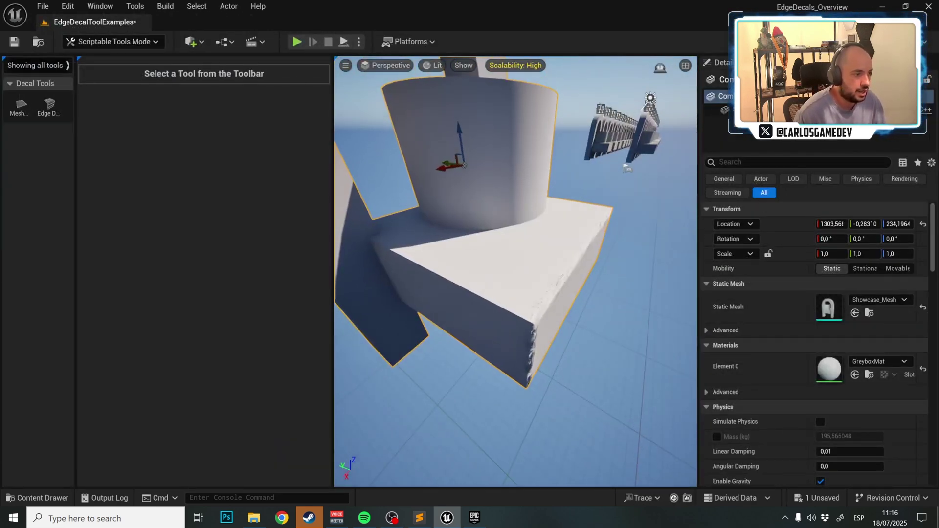
pyautogui.click(55, 107)
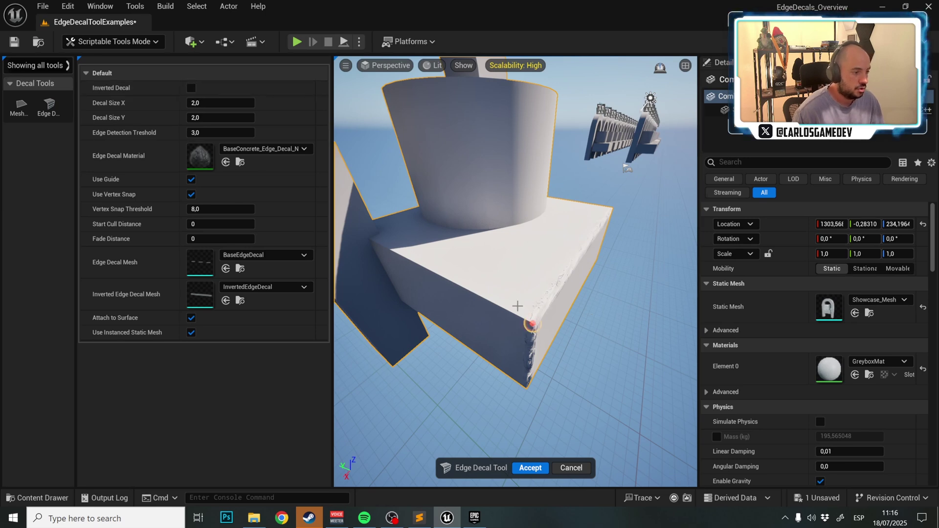
pyautogui.moveTo(517, 307); pyautogui.dragTo(563, 310, button='right')
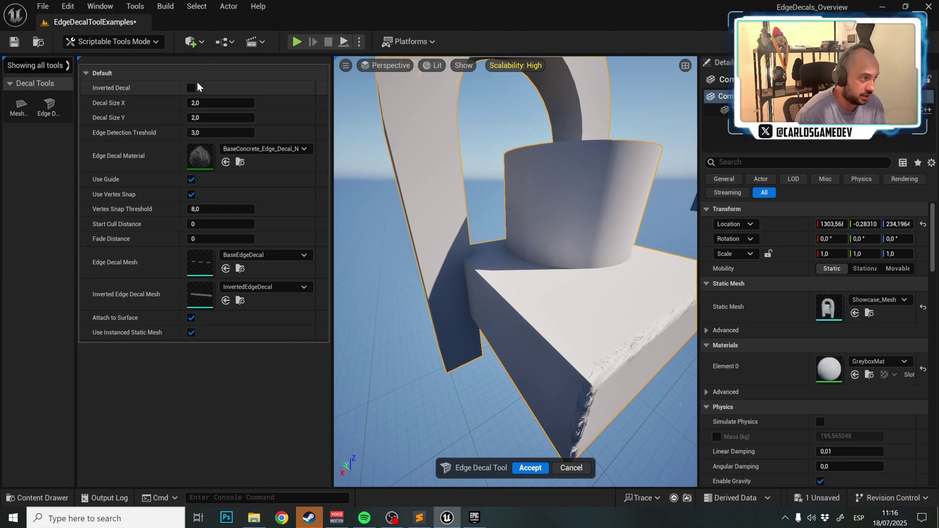
pyautogui.click(190, 87)
# Step: Place an inverted base concrete decal up the inner vertical corner between the arch leg and the base block
pyautogui.moveTo(651, 259); pyautogui.dragTo(538, 278, button='right')
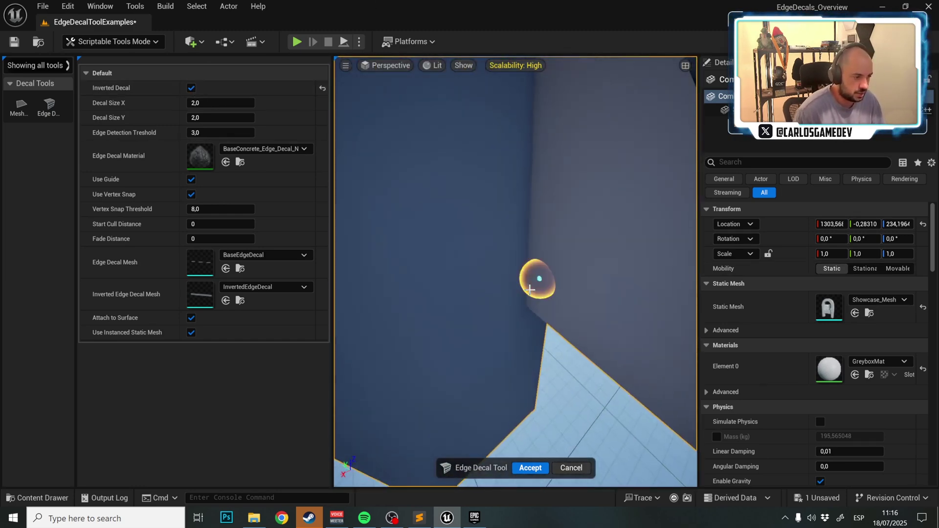
pyautogui.click(525, 305)
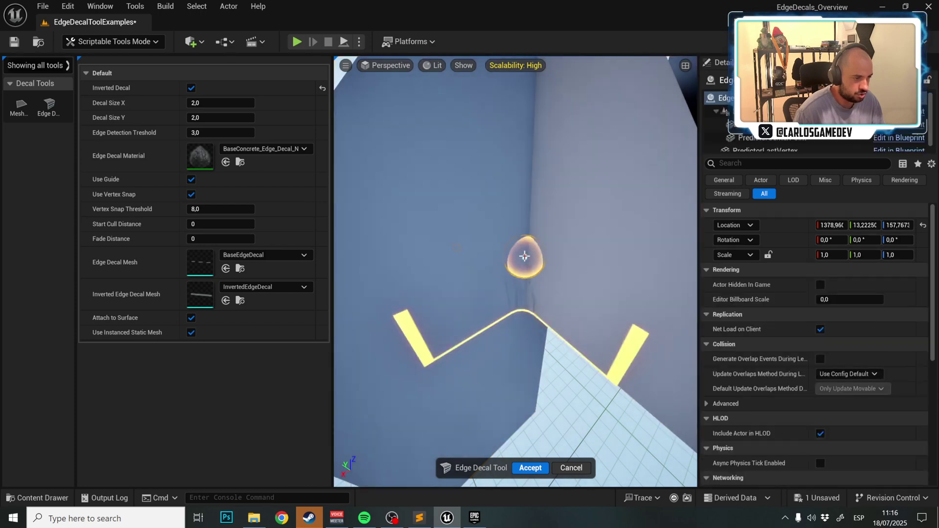
pyautogui.moveTo(527, 265); pyautogui.dragTo(526, 242, button='right')
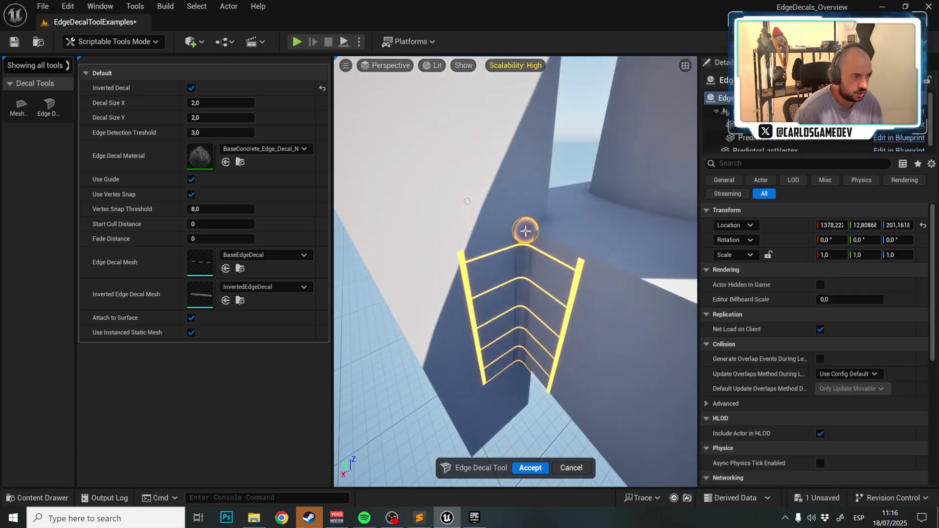
pyautogui.click(525, 229)
pyautogui.click(530, 468)
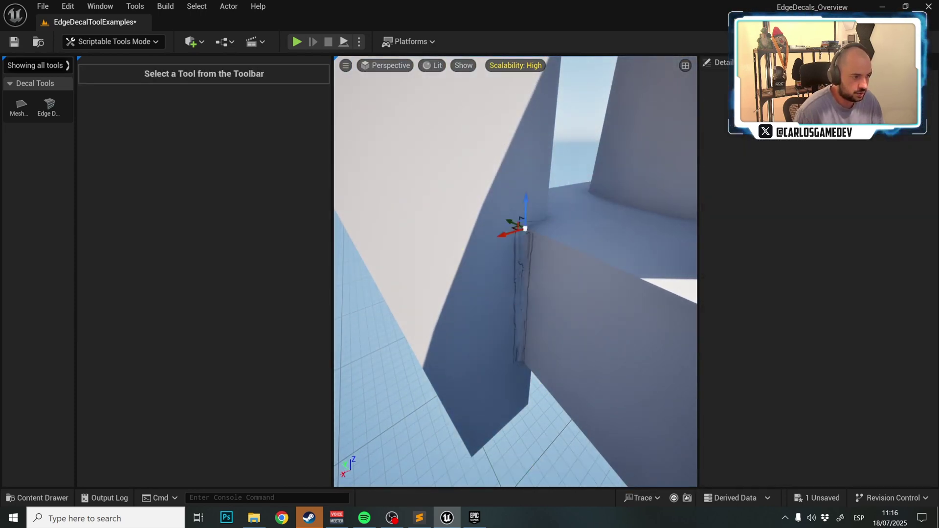
# Step: Select the inverted decal in the inner corner and delete it
pyautogui.moveTo(523, 229); pyautogui.dragTo(540, 228, button='right')
pyautogui.click(544, 122)
pyautogui.moveTo(626, 73); pyautogui.dragTo(627, 88, button='right')
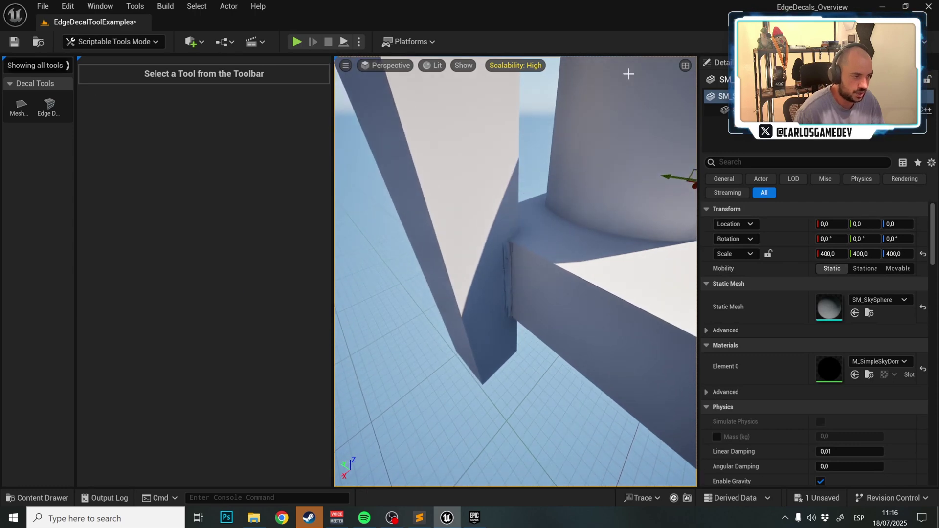
pyautogui.click(504, 258)
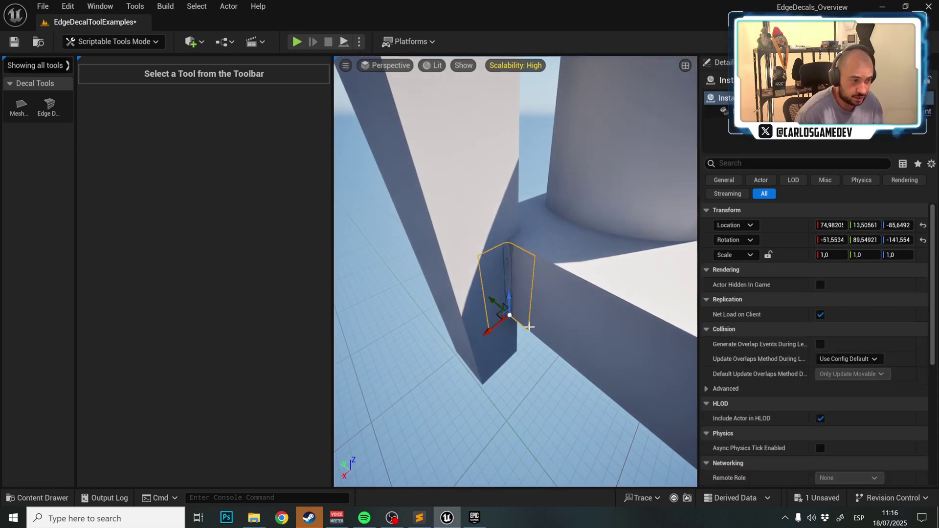
pyautogui.click(537, 352)
pyautogui.click(509, 268)
pyautogui.moveTo(508, 268); pyautogui.dragTo(508, 269, button='right')
pyautogui.moveTo(533, 234); pyautogui.dragTo(533, 234, button='right')
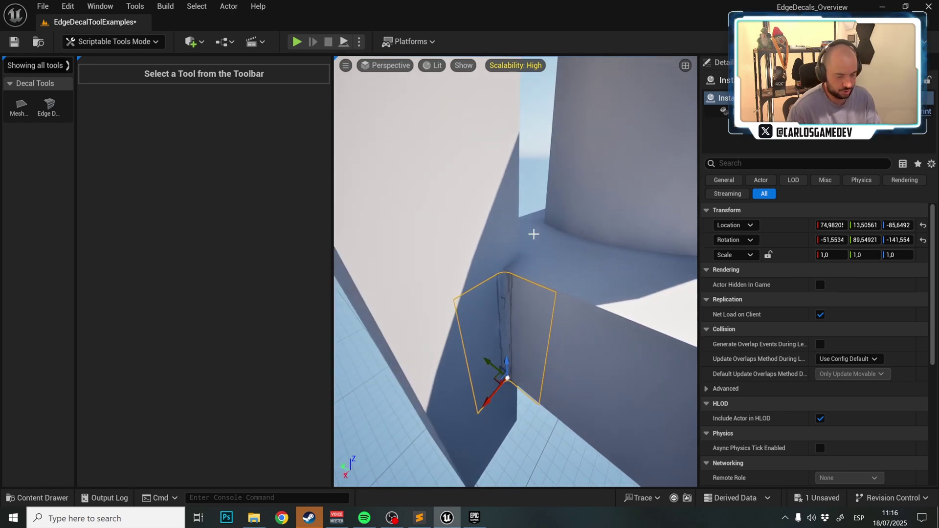
pyautogui.press('Delete')
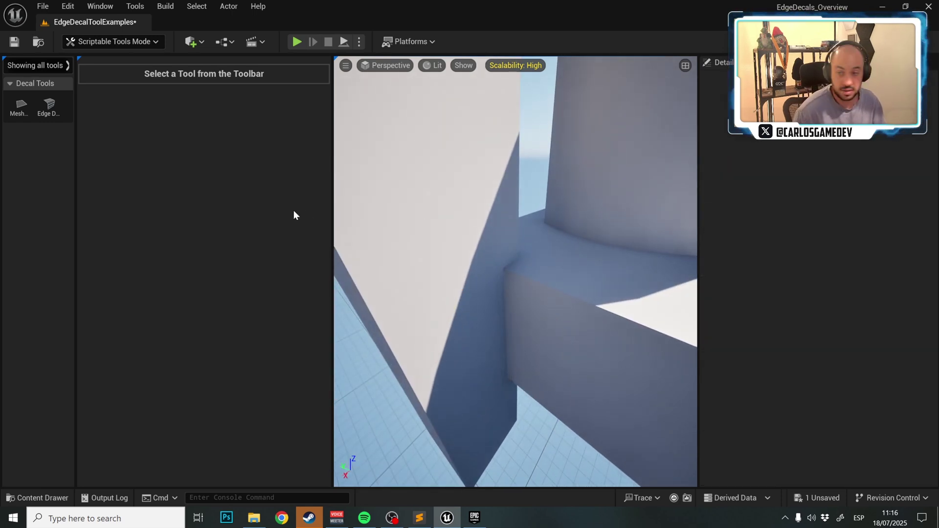
# Step: Restart the Edge Decal Tool and set both Decal Size X and Decal Size Y to 0,5
pyautogui.click(48, 105)
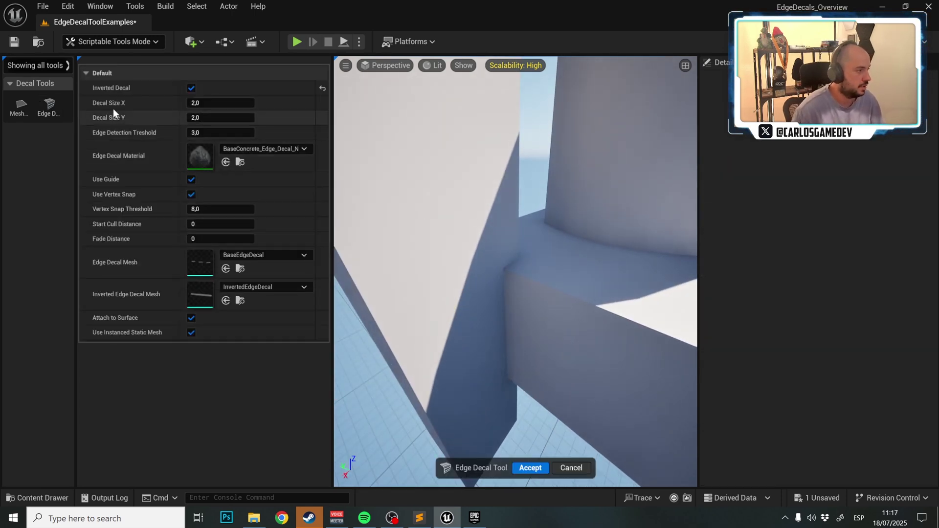
pyautogui.click(195, 102)
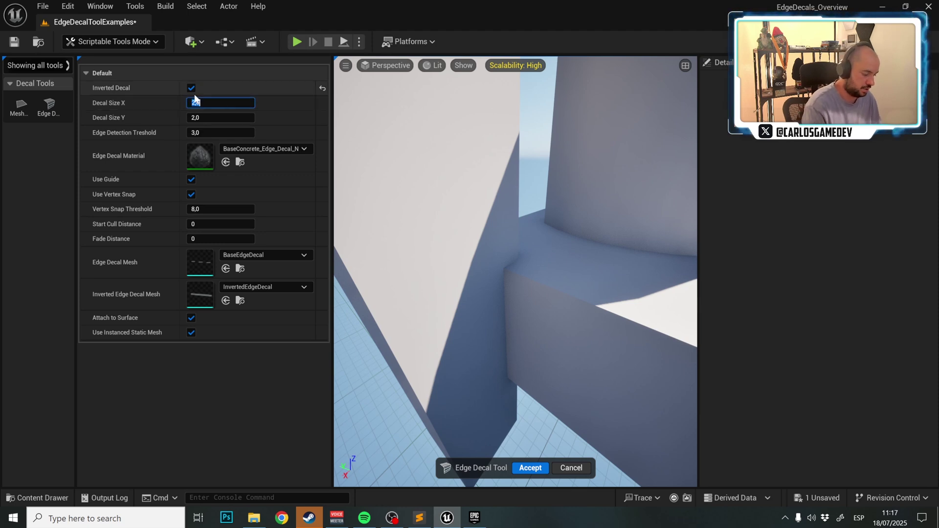
pyautogui.write(',5')
pyautogui.click(209, 119)
pyautogui.write(',5')
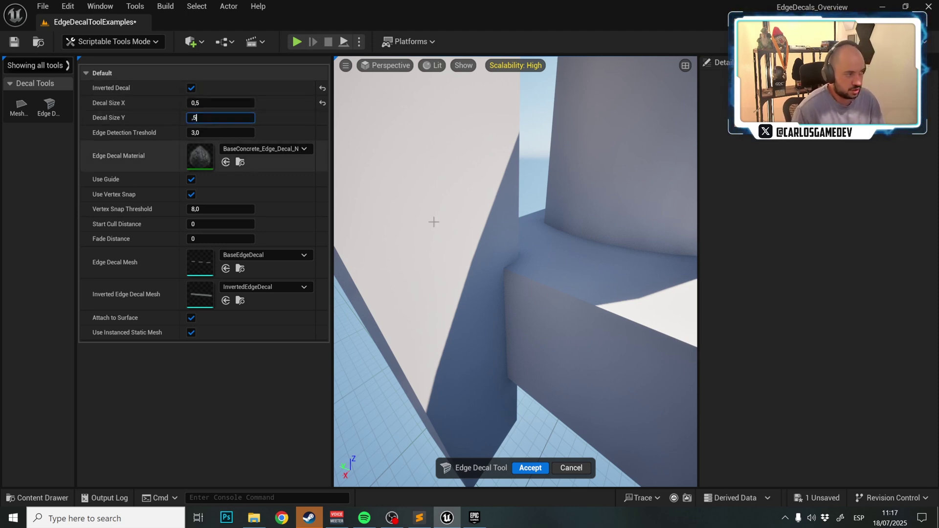
# Step: Place a smaller inverted decal up the inner vertical corner between the arch leg and the base block
pyautogui.moveTo(417, 197); pyautogui.dragTo(480, 279, button='right')
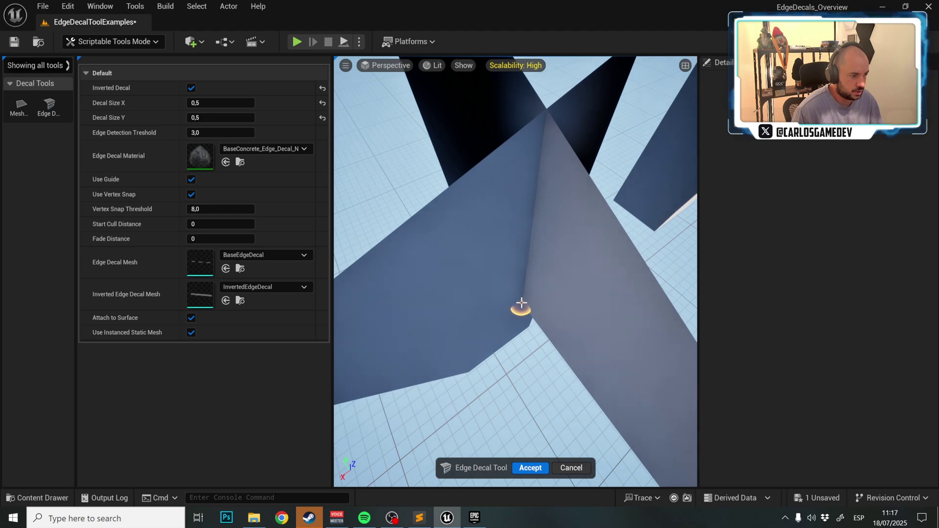
pyautogui.click(521, 307)
pyautogui.moveTo(535, 145); pyautogui.dragTo(536, 98, button='right')
pyautogui.click(530, 201)
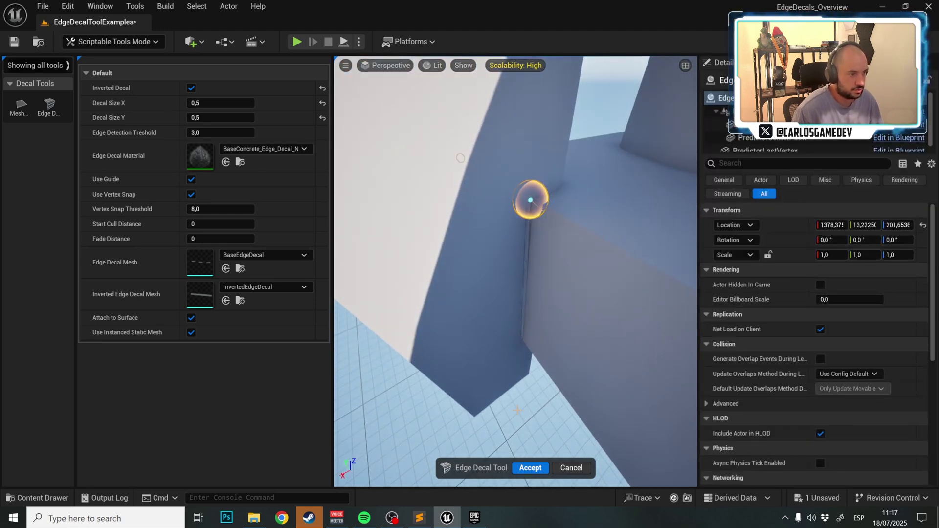
pyautogui.click(530, 469)
# Step: Inspect the small inverted decal in the inner corner by selecting it, and clear the selection
pyautogui.moveTo(513, 279); pyautogui.dragTo(513, 323, button='right')
pyautogui.press('w')
pyautogui.moveTo(520, 399); pyautogui.dragTo(518, 397, button='right')
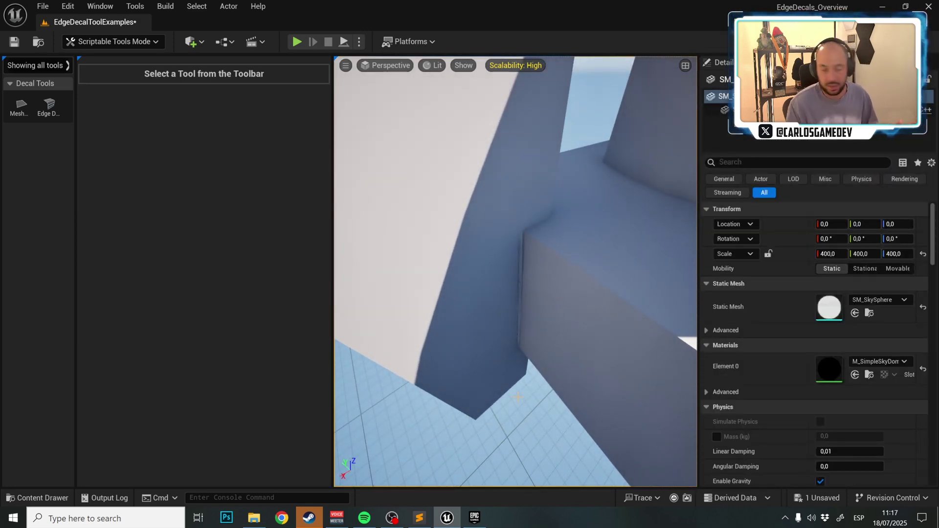
pyautogui.click(523, 251)
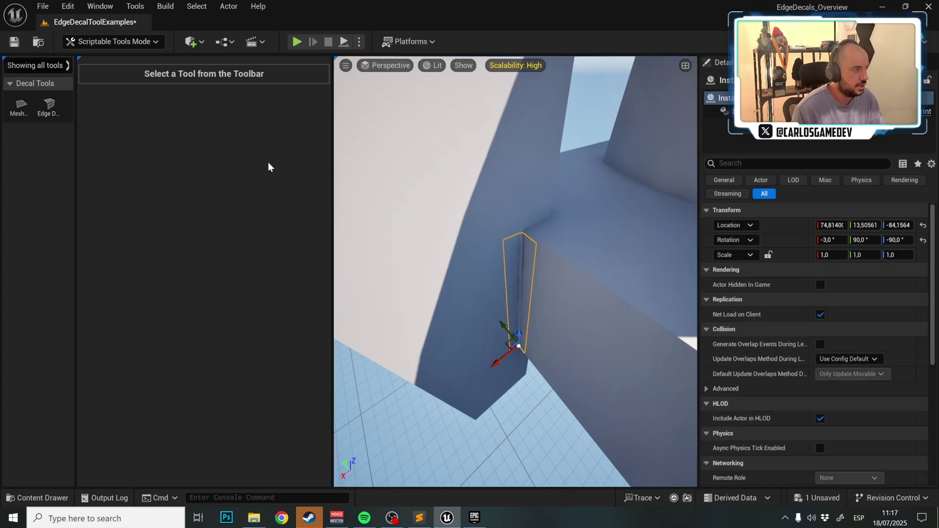
pyautogui.press('Escape')
# Step: Restart the Edge Decal Tool and reset Decal Size X and Decal Size Y to 2,0
pyautogui.click(49, 108)
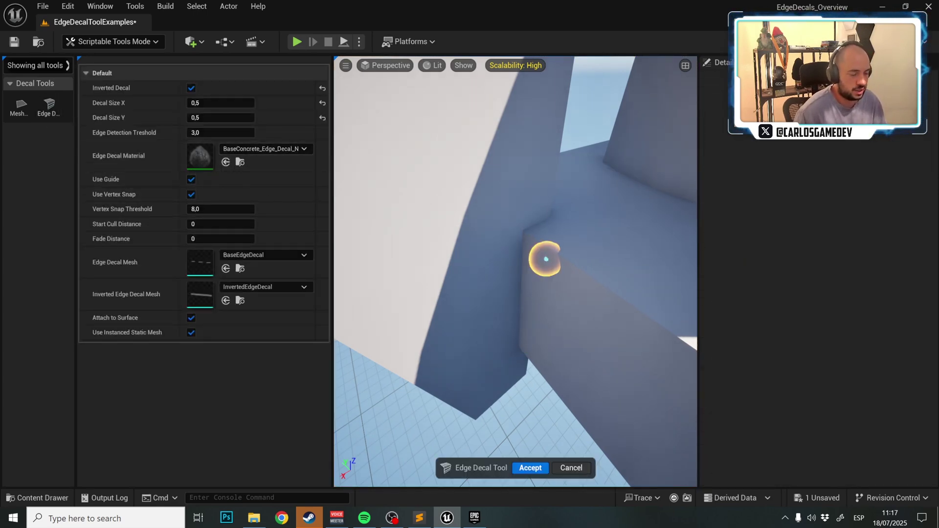
pyautogui.moveTo(546, 259); pyautogui.dragTo(558, 251, button='right')
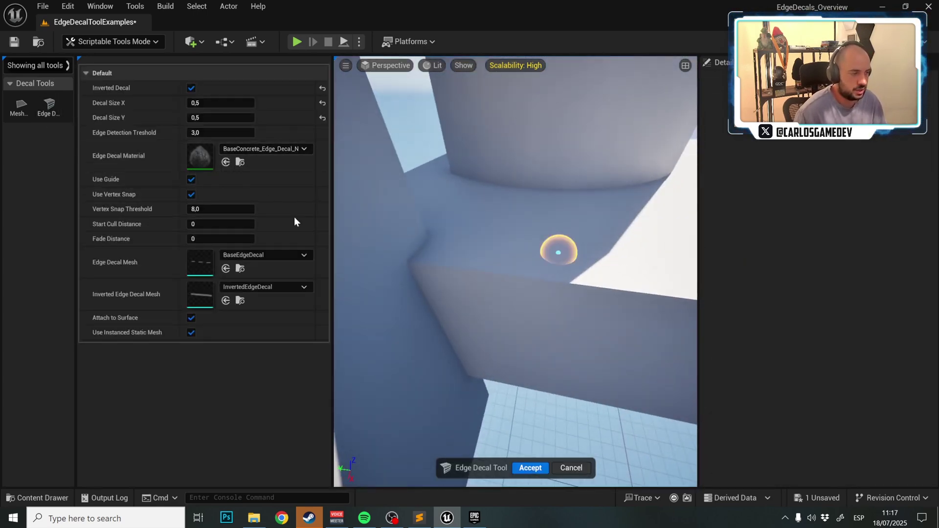
pyautogui.click(322, 102)
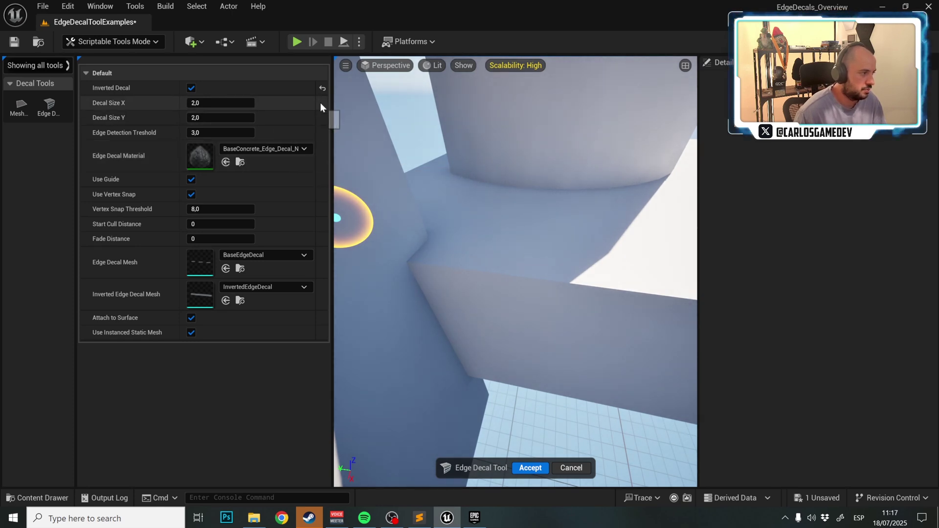
# Step: Browse from the BaseConcrete edge decal materials to the Worn_Concrete folder and select a material instance there
pyautogui.click(240, 162)
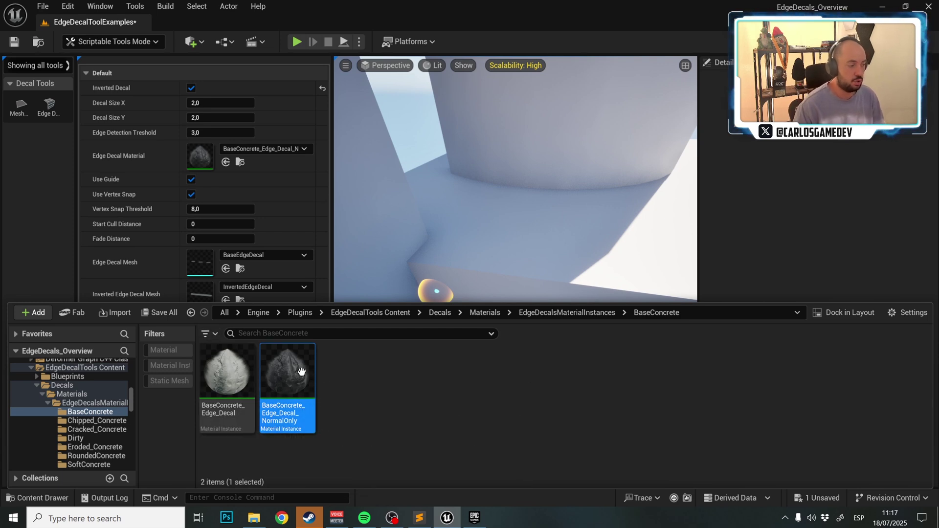
pyautogui.moveTo(283, 375)
pyautogui.moveTo(254, 375)
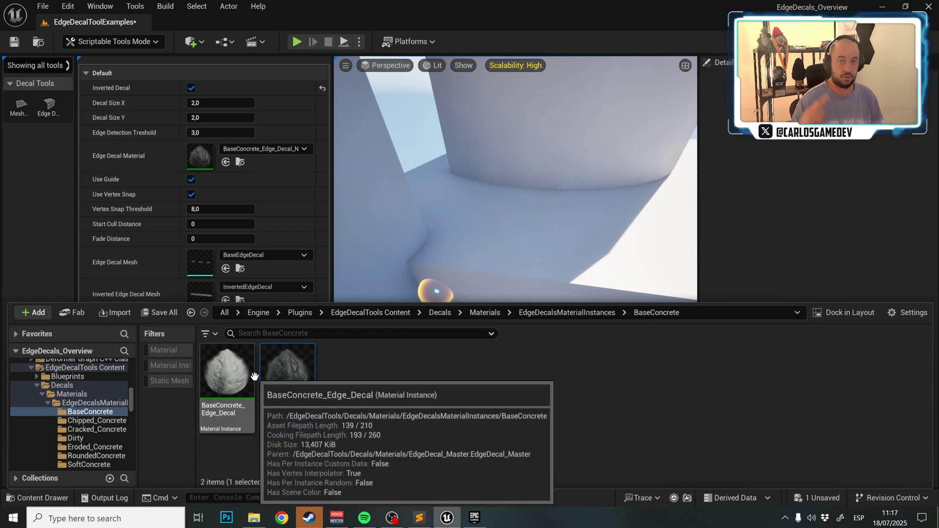
pyautogui.click(602, 311)
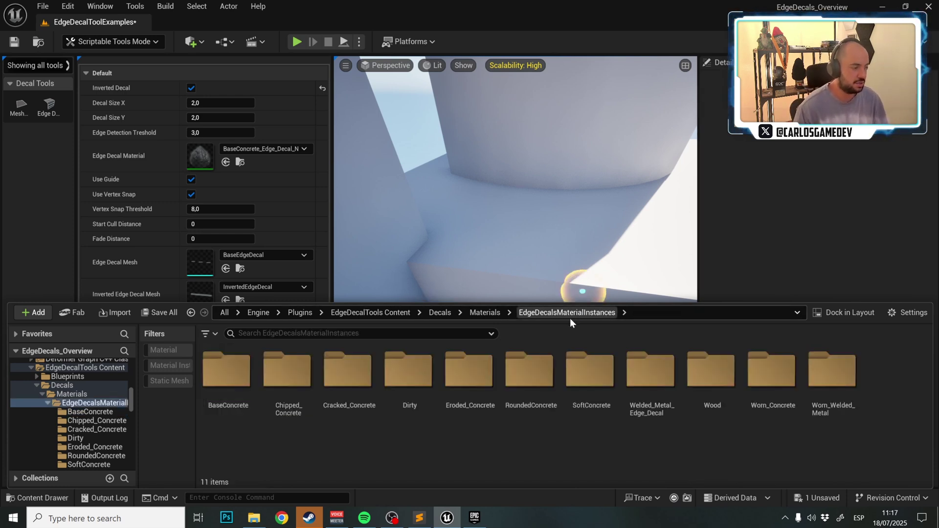
pyautogui.doubleClick(771, 397)
pyautogui.click(297, 387)
pyautogui.moveTo(513, 237); pyautogui.dragTo(636, 237, button='right')
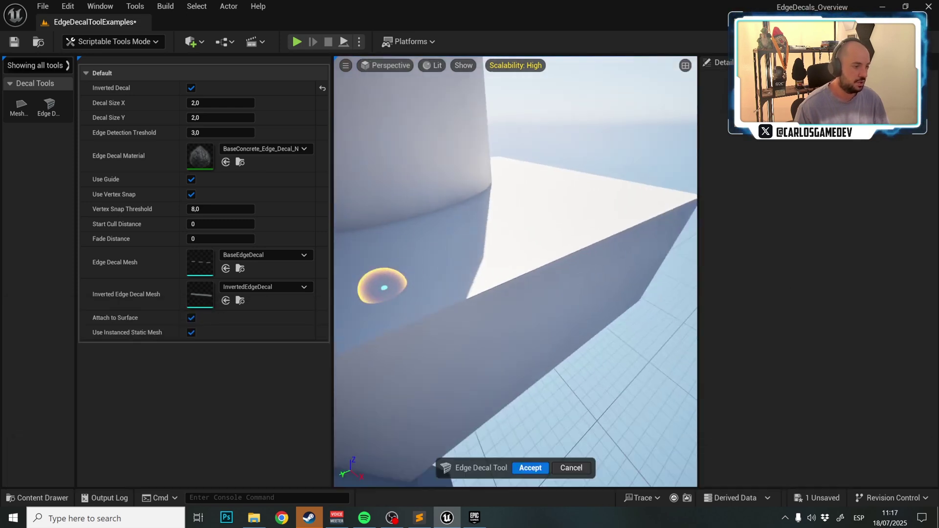
pyautogui.moveTo(384, 288); pyautogui.dragTo(453, 272, button='right')
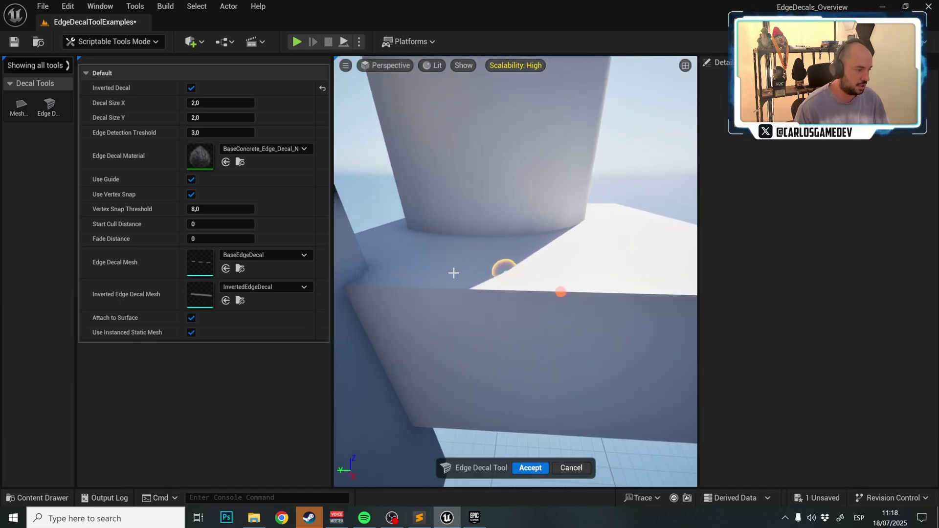
# Step: Turn off Inverted Decal and place a normal edge decal along the base block's upper front edge to its outer corner, accepting it
pyautogui.click(360, 286)
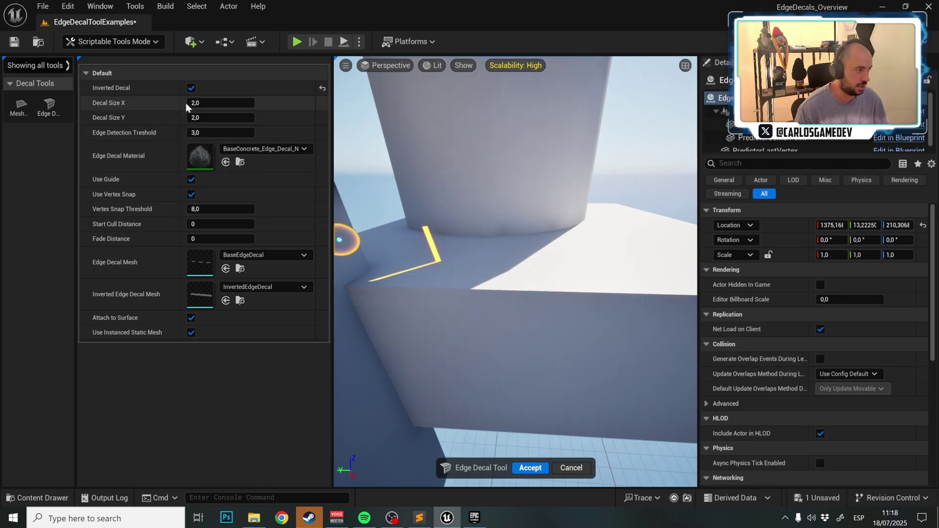
pyautogui.click(191, 88)
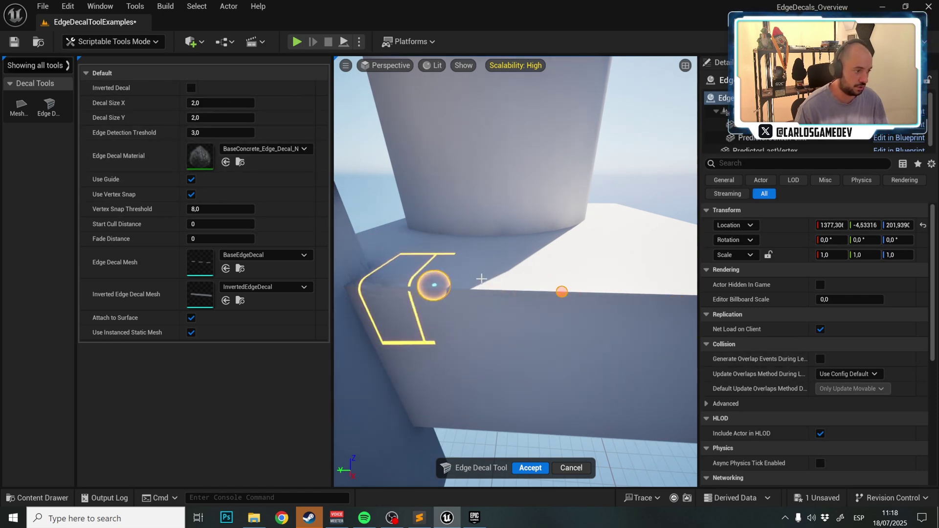
pyautogui.click(559, 288)
pyautogui.moveTo(559, 289); pyautogui.dragTo(619, 288, button='right')
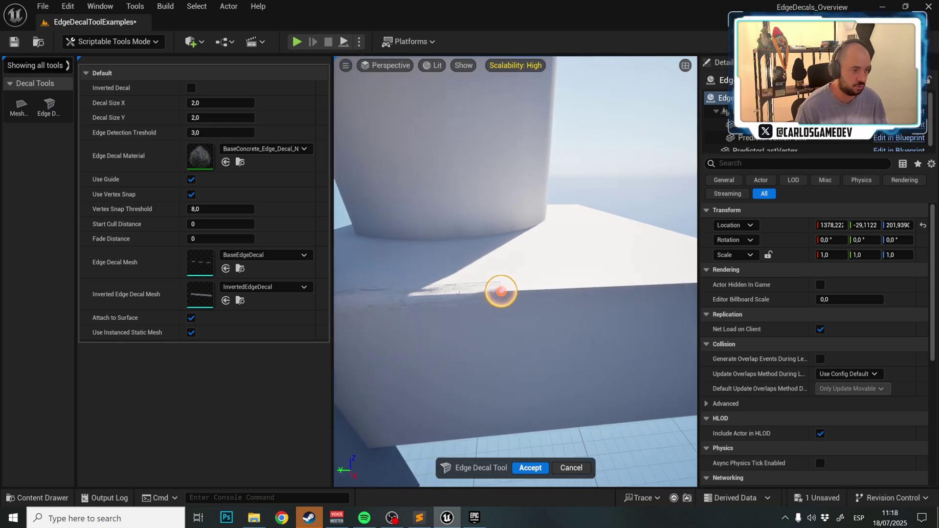
pyautogui.moveTo(501, 291); pyautogui.dragTo(493, 304, button='right')
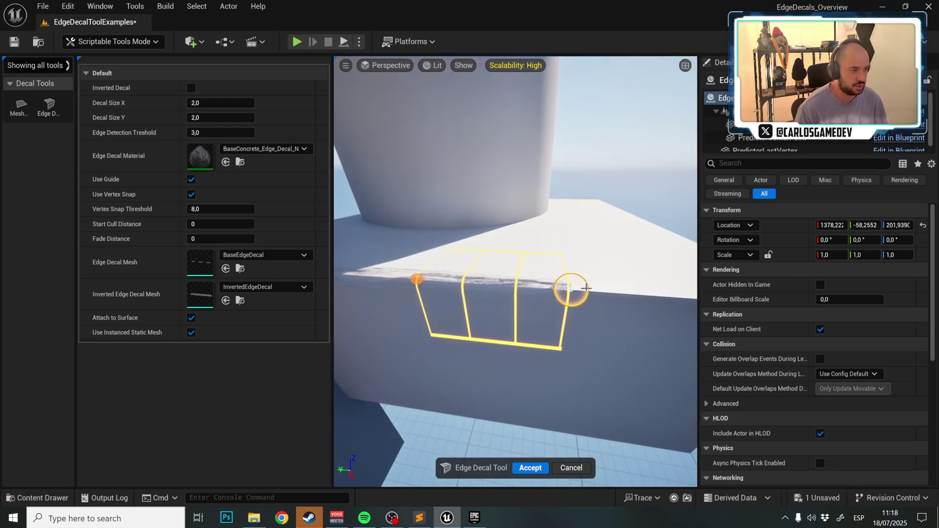
pyautogui.moveTo(594, 289); pyautogui.dragTo(558, 291, button='right')
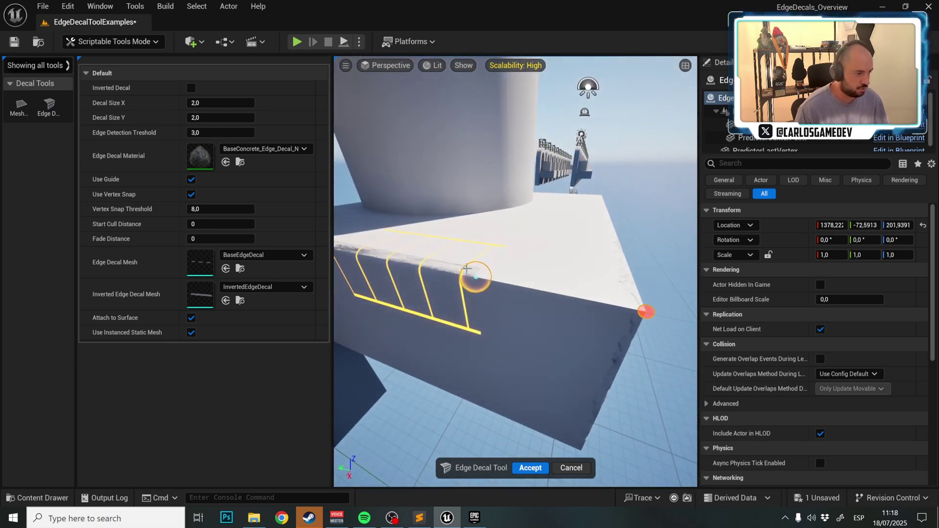
pyautogui.click(642, 312)
pyautogui.click(530, 467)
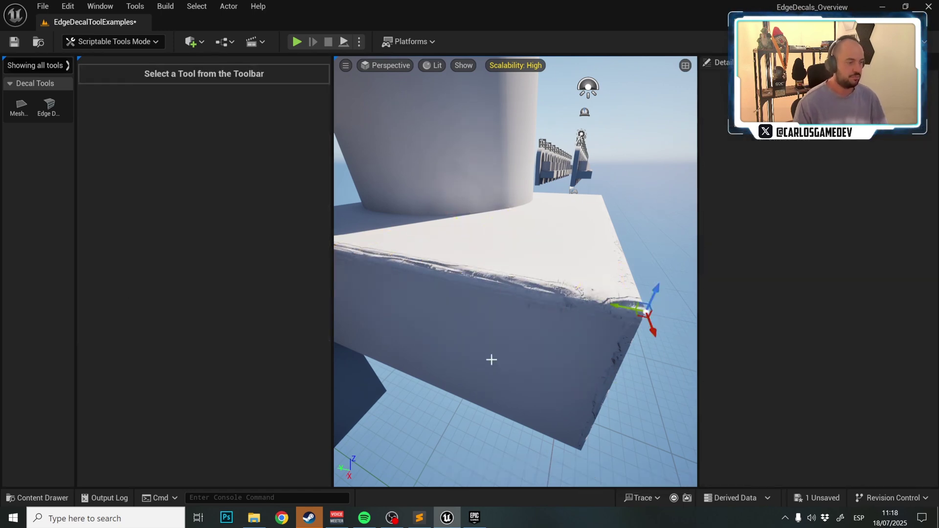
# Step: Inspect the block's edge decals in the Shader Complexity view mode, and return the viewport to Lit
pyautogui.moveTo(492, 359); pyautogui.dragTo(550, 372, button='right')
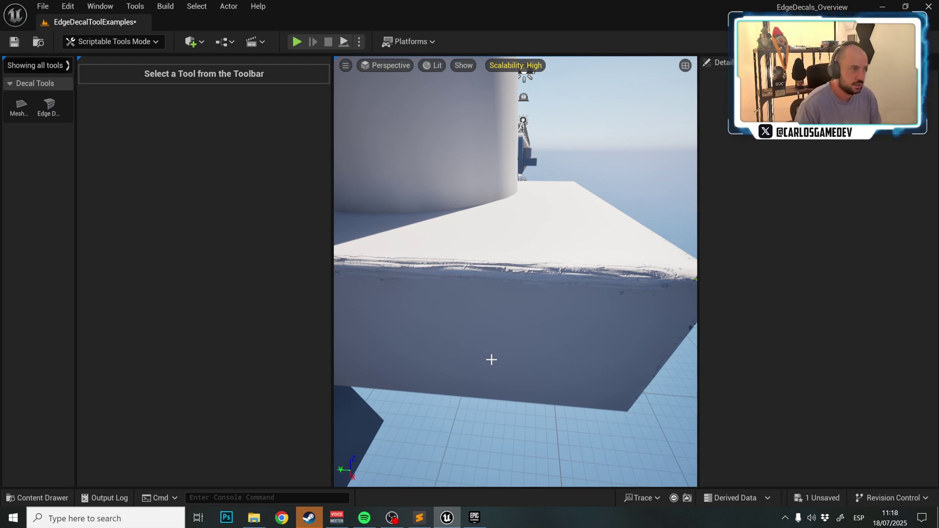
pyautogui.click(432, 65)
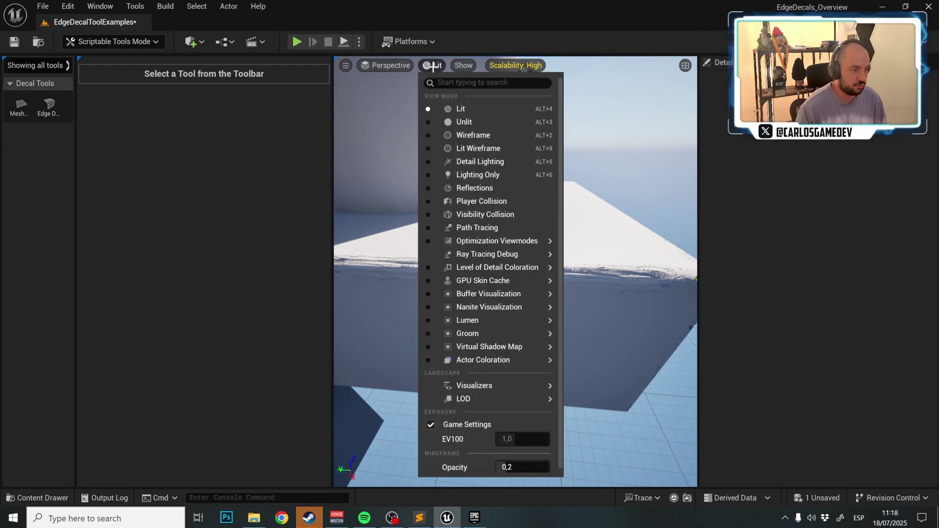
pyautogui.moveTo(525, 244)
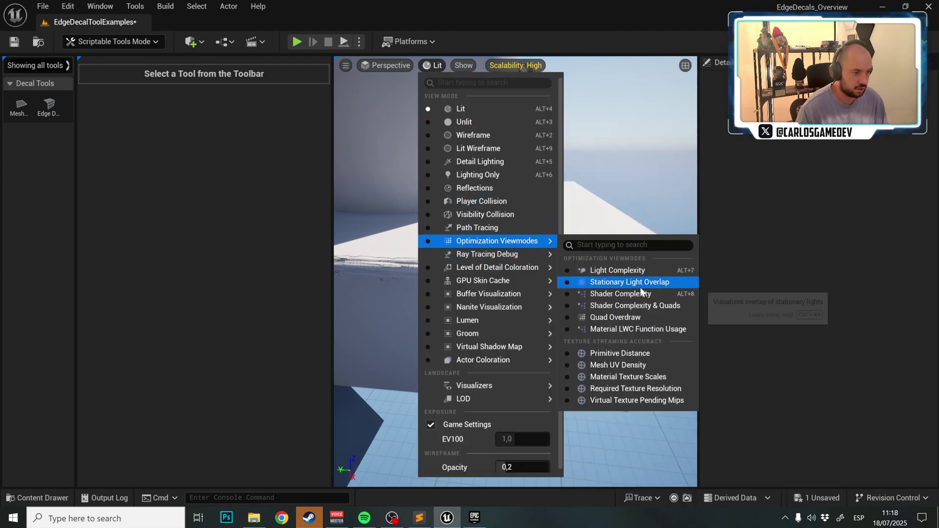
pyautogui.click(620, 293)
pyautogui.moveTo(553, 249); pyautogui.dragTo(532, 254, button='right')
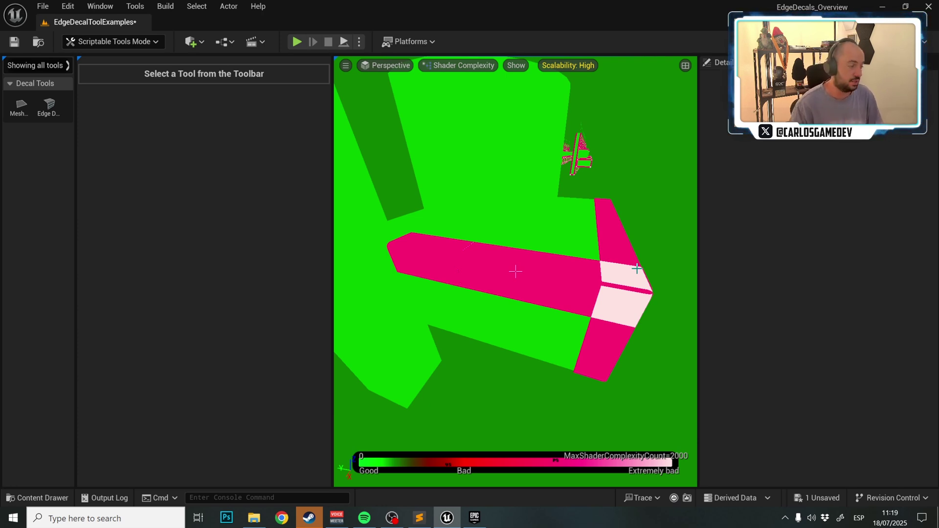
pyautogui.click(425, 65)
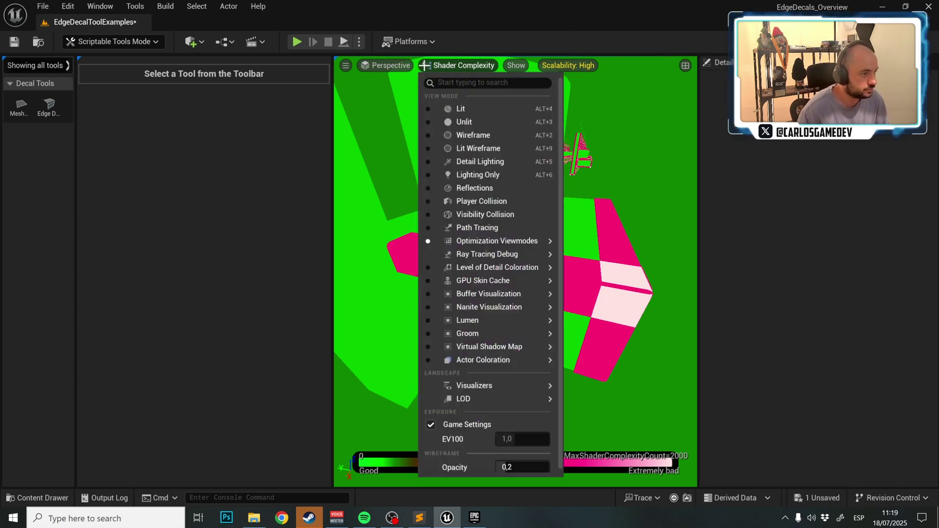
pyautogui.click(459, 108)
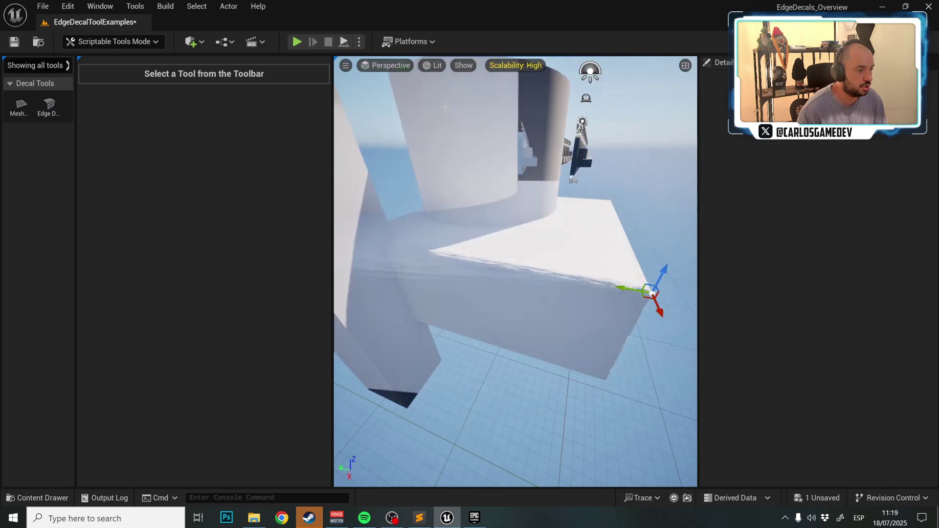
# Step: Restart the Edge Decal Tool, turn off Use Guide, and try an edge decal up the arch leg's edge from its lower tip
pyautogui.click(48, 107)
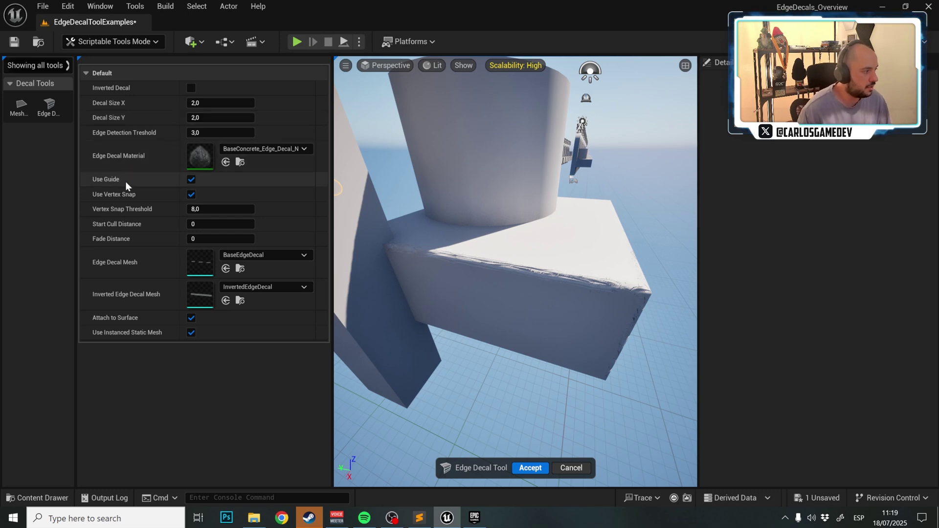
pyautogui.moveTo(583, 214); pyautogui.dragTo(489, 196, button='right')
pyautogui.moveTo(548, 215); pyautogui.dragTo(531, 346, button='right')
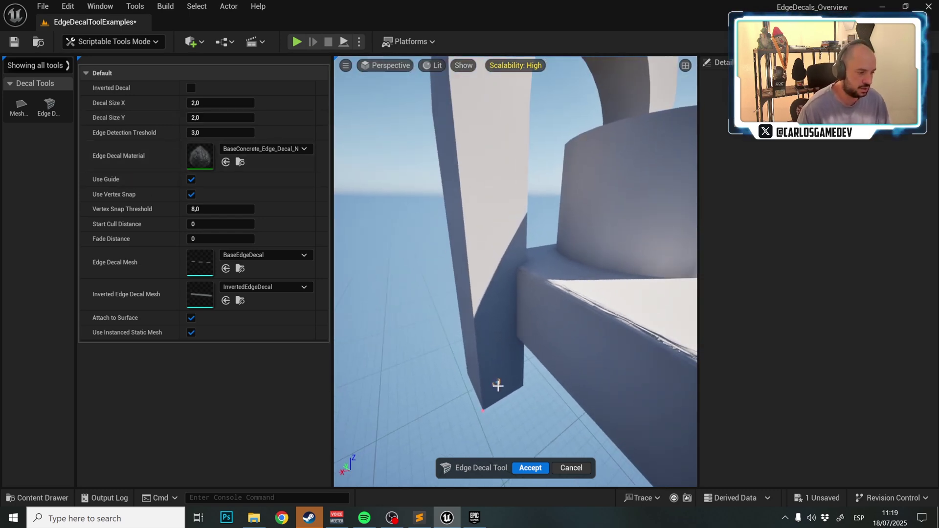
pyautogui.moveTo(497, 386); pyautogui.dragTo(521, 332, button='right')
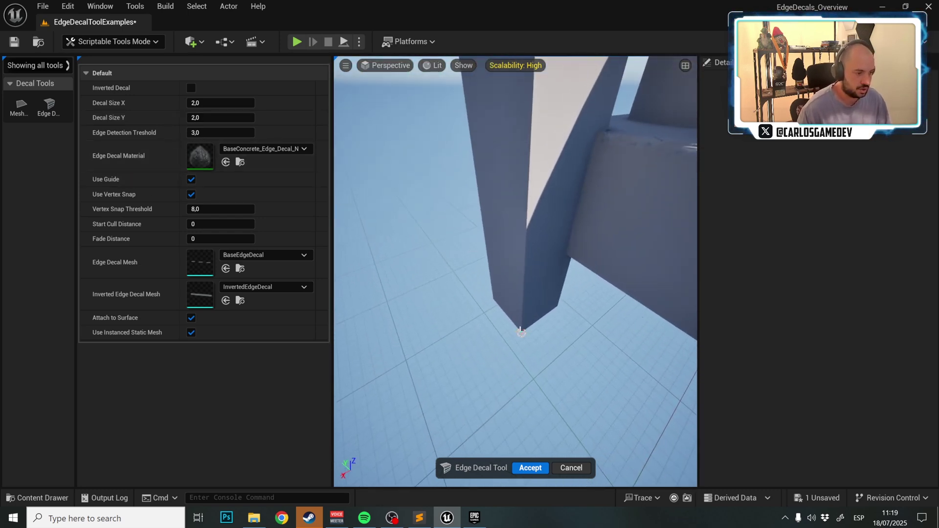
pyautogui.click(521, 331)
pyautogui.moveTo(523, 294); pyautogui.dragTo(529, 184)
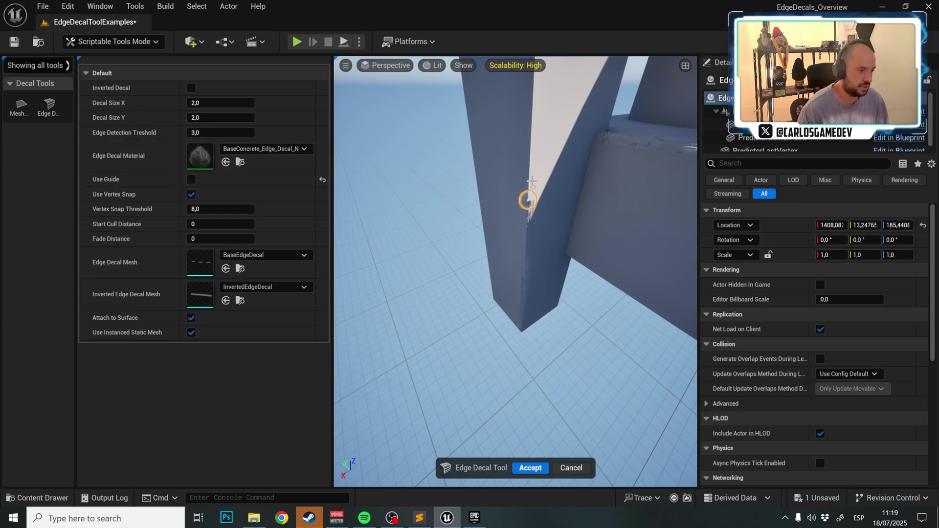
pyautogui.moveTo(532, 181); pyautogui.dragTo(532, 104)
pyautogui.press('e')
pyautogui.moveTo(532, 104); pyautogui.dragTo(532, 90, button='right')
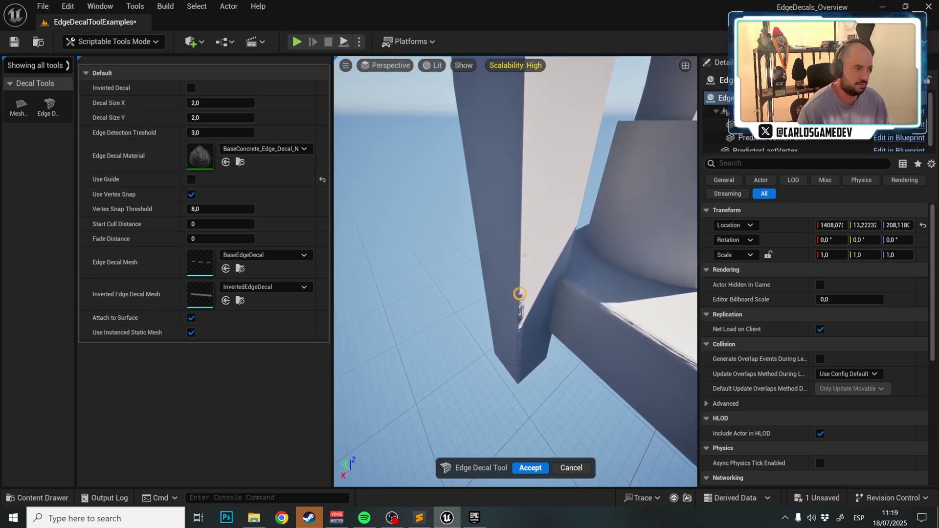
# Step: Extend the unguided decal up the arch leg's curved edge, accept it, and delete it
pyautogui.moveTo(520, 293); pyautogui.dragTo(530, 69)
pyautogui.press('e')
pyautogui.moveTo(530, 70); pyautogui.dragTo(530, 86, button='right')
pyautogui.moveTo(529, 144); pyautogui.dragTo(540, 66)
pyautogui.press('e')
pyautogui.moveTo(540, 68); pyautogui.dragTo(539, 111, button='right')
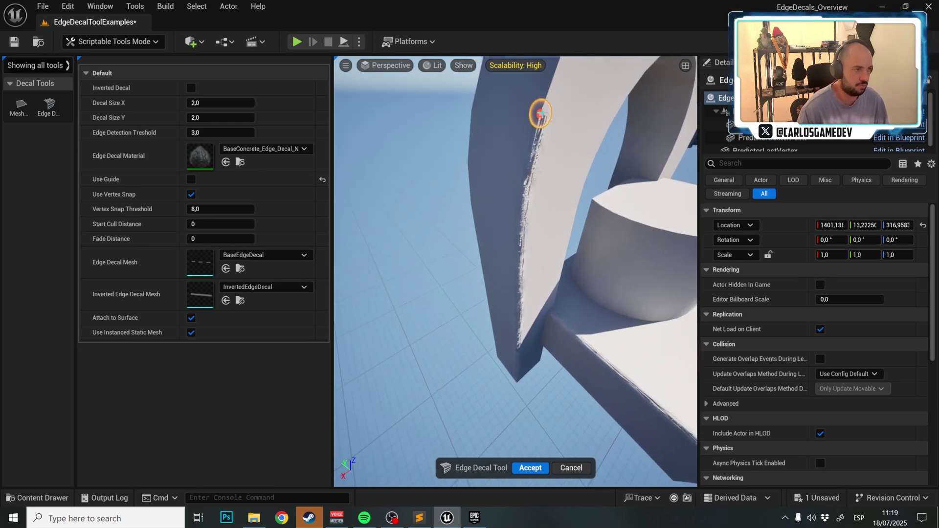
pyautogui.click(530, 467)
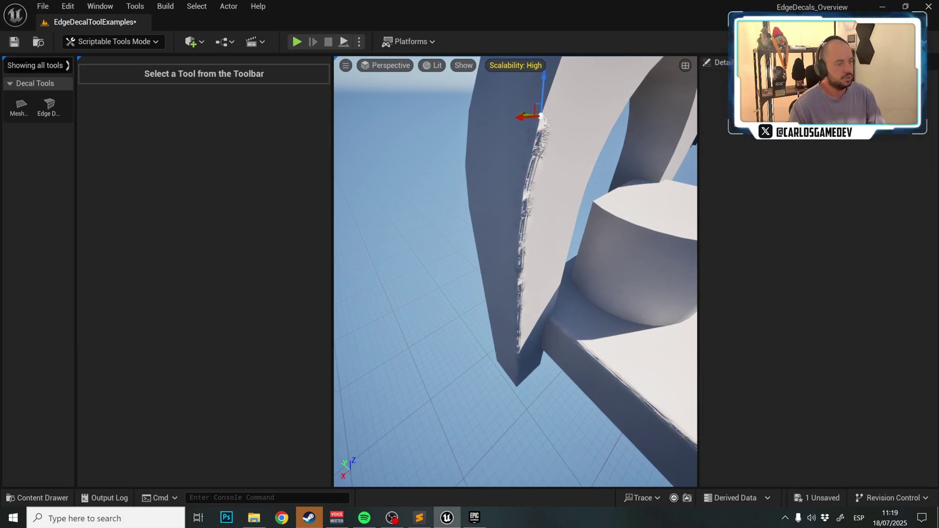
pyautogui.press('Delete')
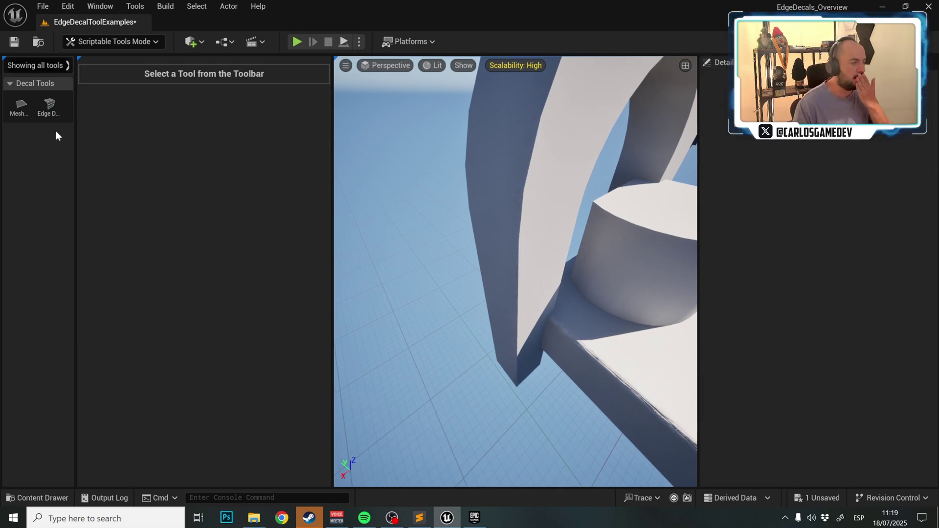
# Step: Restart the Edge Decal Tool with Use Guide on and Use Vertex Snap off, and examine cursor placement along the arch leg's edge
pyautogui.click(50, 104)
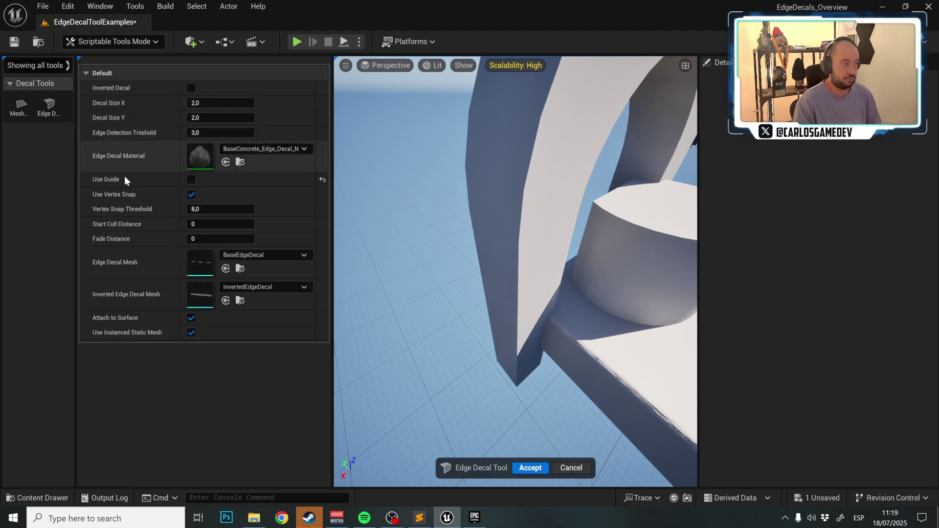
pyautogui.click(191, 179)
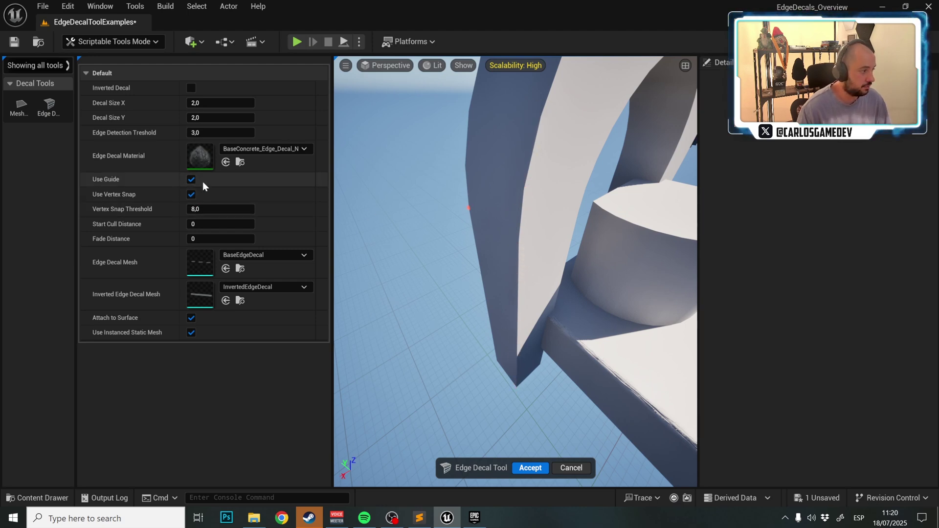
pyautogui.click(194, 196)
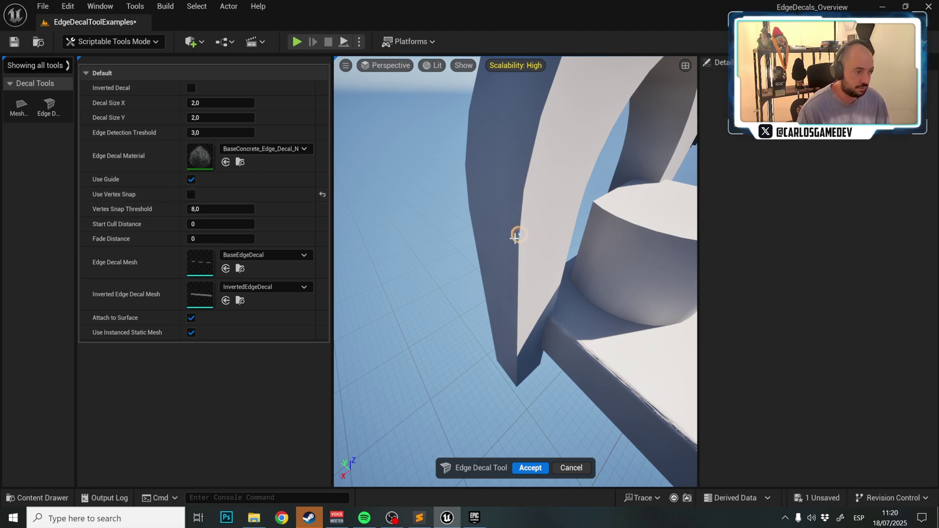
pyautogui.moveTo(515, 238)
pyautogui.mouseDown(button='right')
pyautogui.moveTo(513, 273)
pyautogui.moveTo(473, 263)
pyautogui.moveTo(530, 251)
pyautogui.moveTo(495, 255)
pyautogui.mouseUp(button='right')
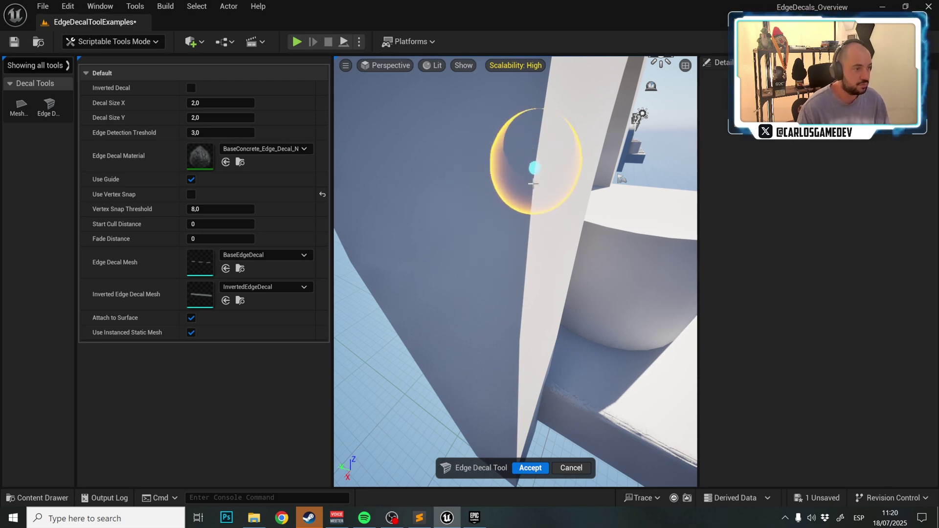
# Step: Turn Use Vertex Snap back on, set Vertex Snap Threshold to 2,0, and examine snapping on the arch leg
pyautogui.click(191, 195)
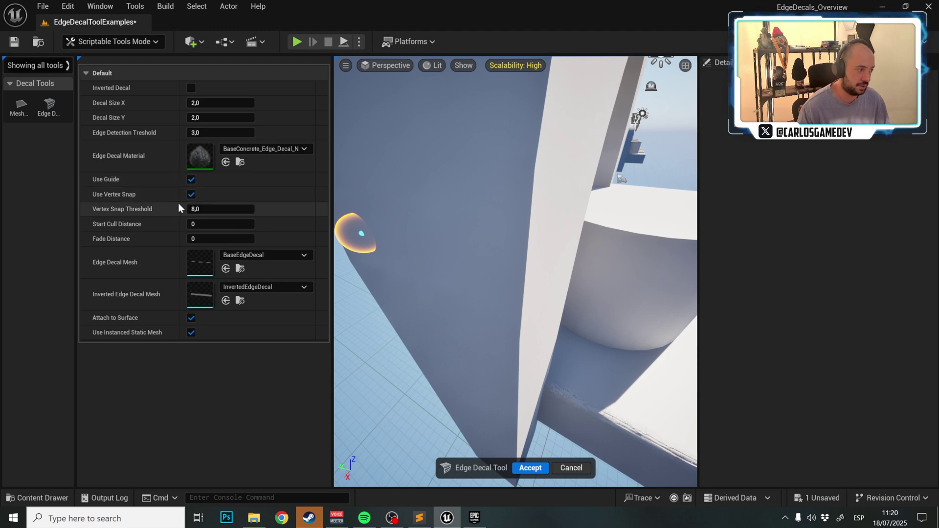
pyautogui.click(220, 209)
pyautogui.moveTo(536, 230); pyautogui.dragTo(545, 191, button='right')
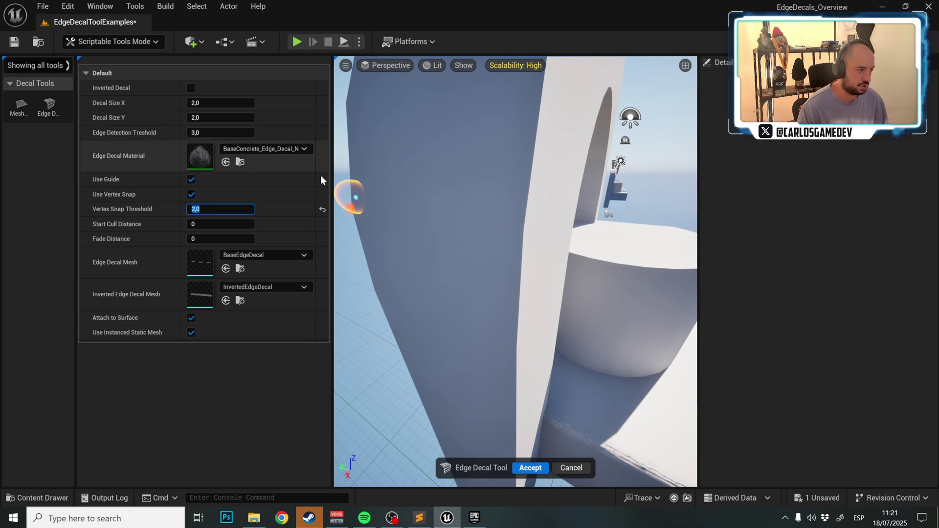
# Step: Turn off Use Vertex Snap and Use Guide, and exit the Edge Decal Tool without placing a decal
pyautogui.click(190, 194)
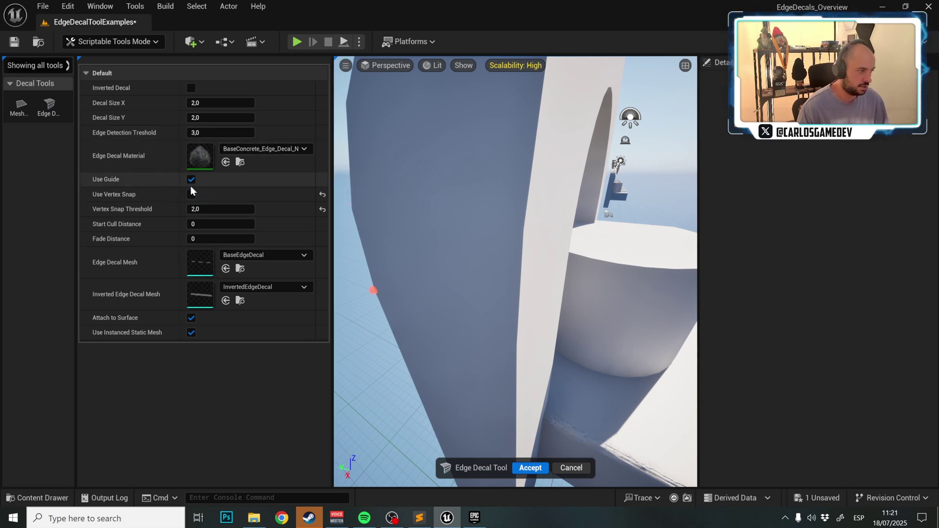
pyautogui.click(191, 180)
pyautogui.click(579, 468)
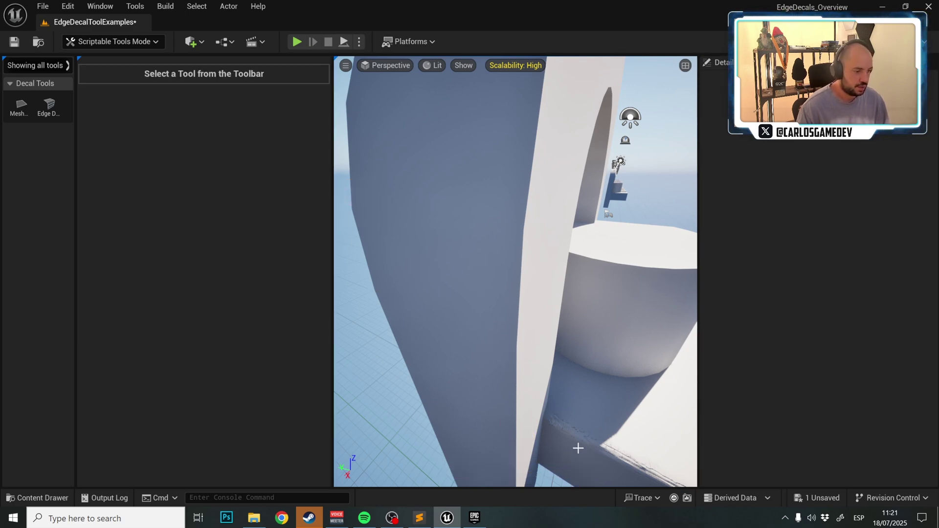
# Step: Delete the edge decal along the base block's upper front edge
pyautogui.click(576, 436)
pyautogui.moveTo(576, 435); pyautogui.dragTo(601, 402, button='right')
pyautogui.press('Delete')
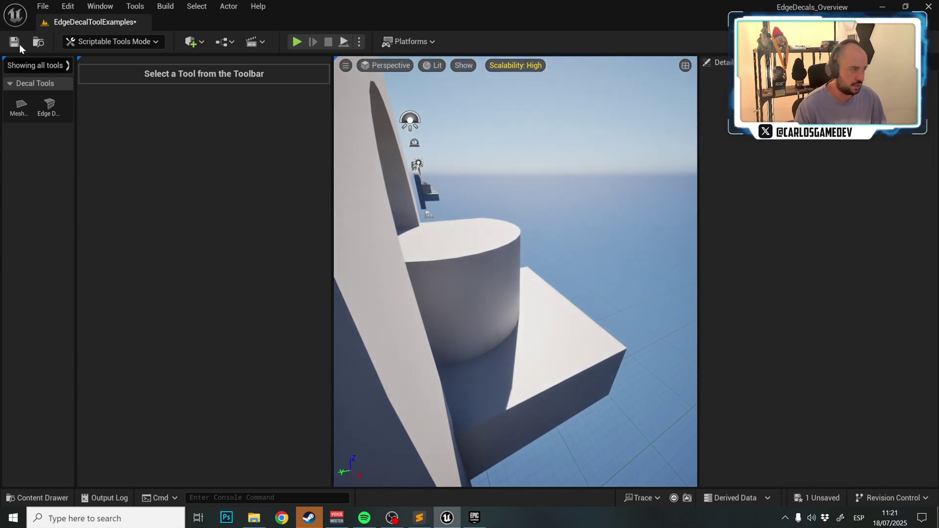
# Step: Restart the Edge Decal Tool and place a decal from the block's outer corner along its upper front edge without guide or vertex snap
pyautogui.click(49, 105)
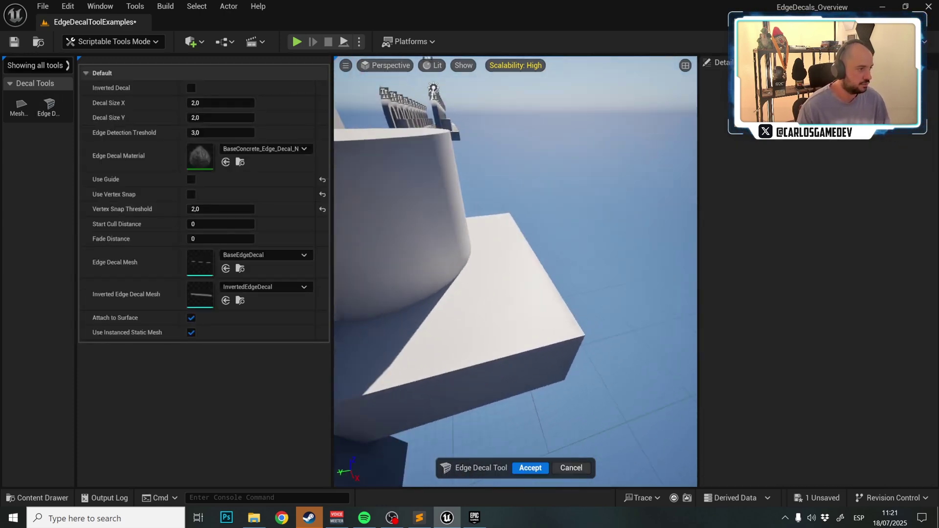
pyautogui.moveTo(515, 272)
pyautogui.mouseDown(button='right')
pyautogui.moveTo(430, 303)
pyautogui.moveTo(421, 273)
pyautogui.mouseUp(button='right')
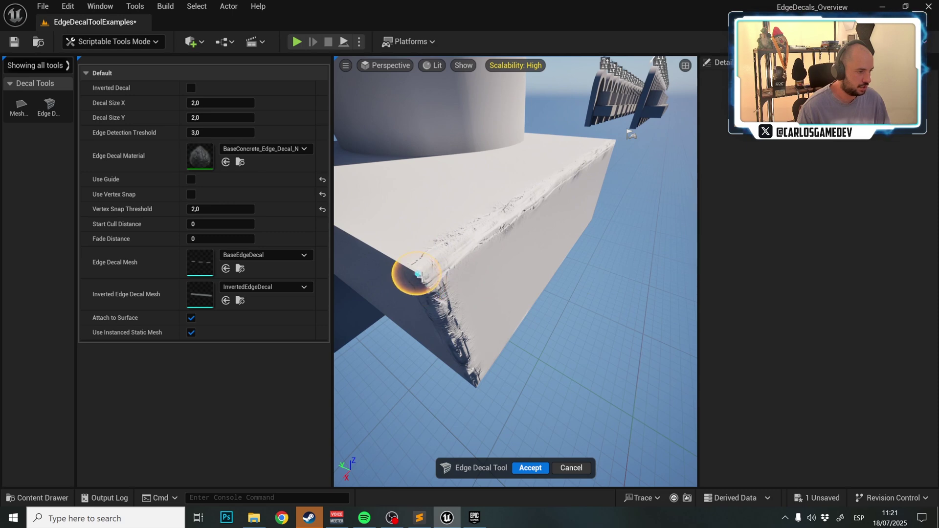
pyautogui.click(418, 275)
pyautogui.moveTo(384, 257); pyautogui.dragTo(434, 266, button='right')
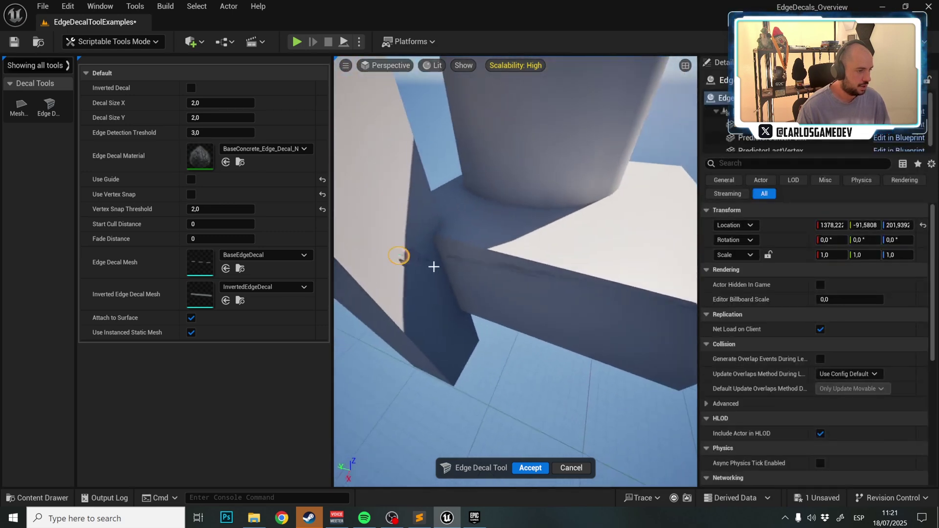
# Step: Set Edge Detection Threshold to 10,0 and test edge detection around the junction of the arch leg and base block
pyautogui.moveTo(505, 260)
pyautogui.mouseDown(button='right')
pyautogui.moveTo(533, 230)
pyautogui.moveTo(526, 235)
pyautogui.moveTo(511, 218)
pyautogui.mouseUp(button='right')
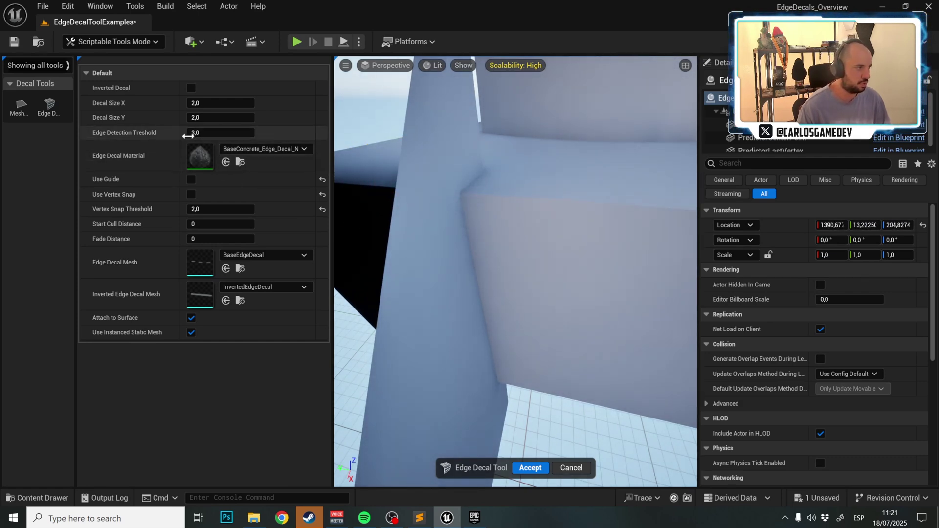
pyautogui.write('0')
pyautogui.press('Return')
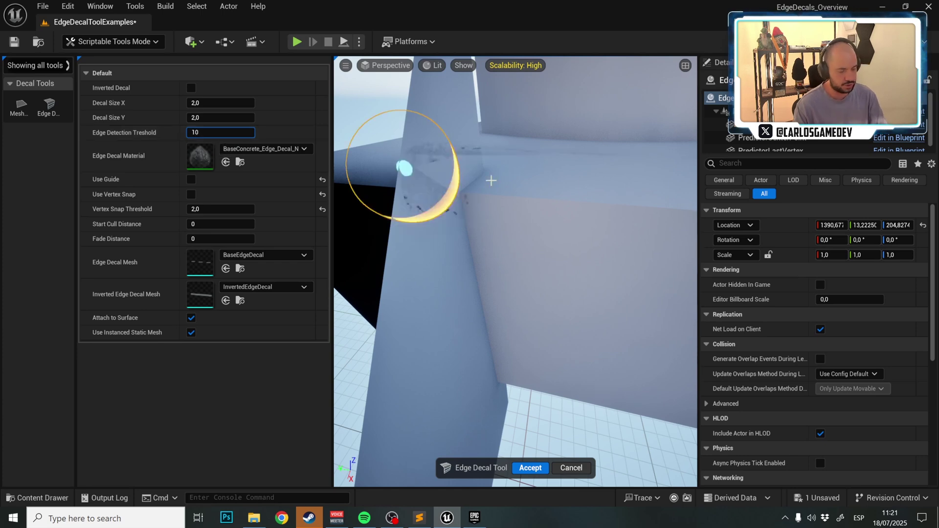
pyautogui.moveTo(532, 230); pyautogui.dragTo(458, 264, button='right')
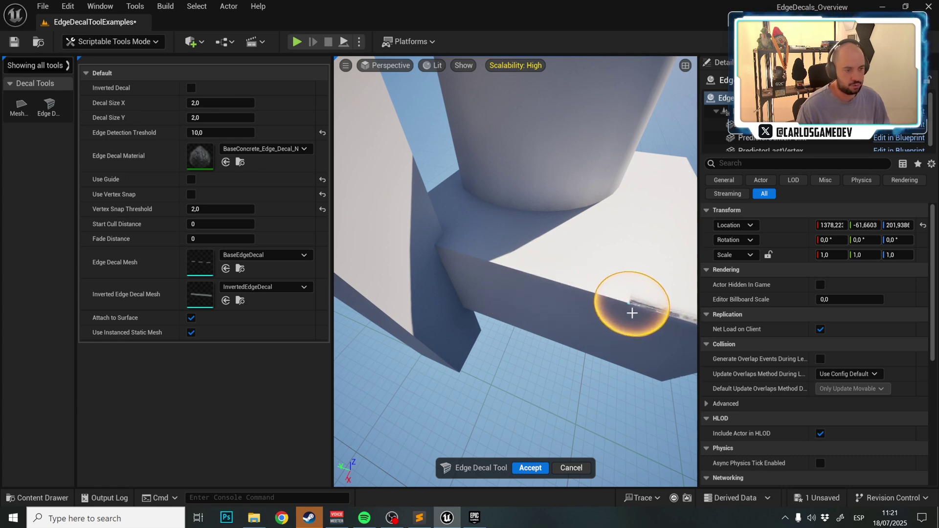
# Step: Set Edge Detection Threshold to 0,5 and test edge detection at the base block's corner beside the arch leg
pyautogui.moveTo(461, 269)
pyautogui.mouseDown()
pyautogui.moveTo(534, 273)
pyautogui.moveTo(342, 226)
pyautogui.mouseUp()
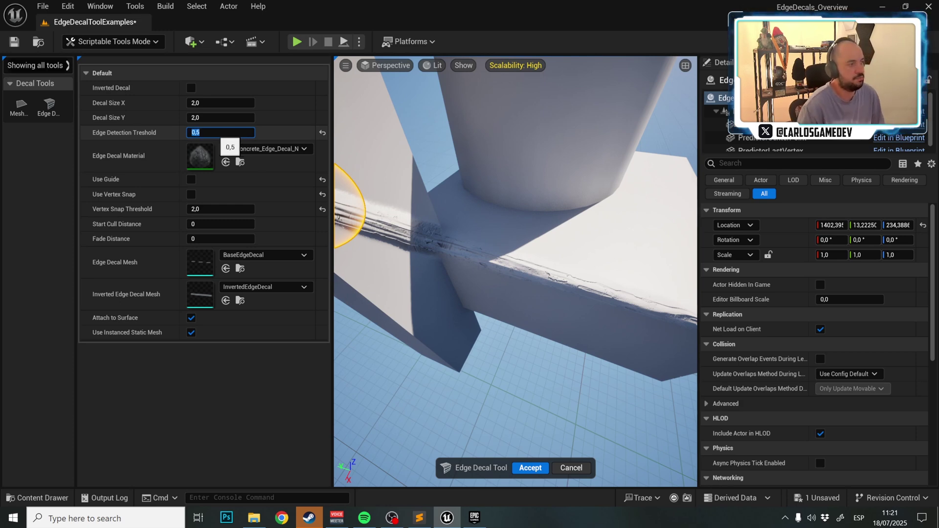
pyautogui.moveTo(468, 216); pyautogui.dragTo(513, 329, button='right')
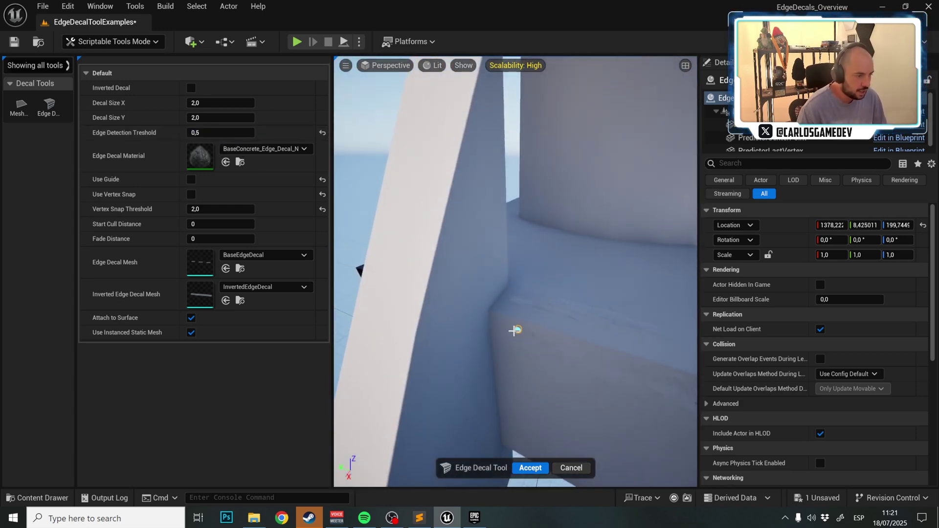
pyautogui.click(487, 312)
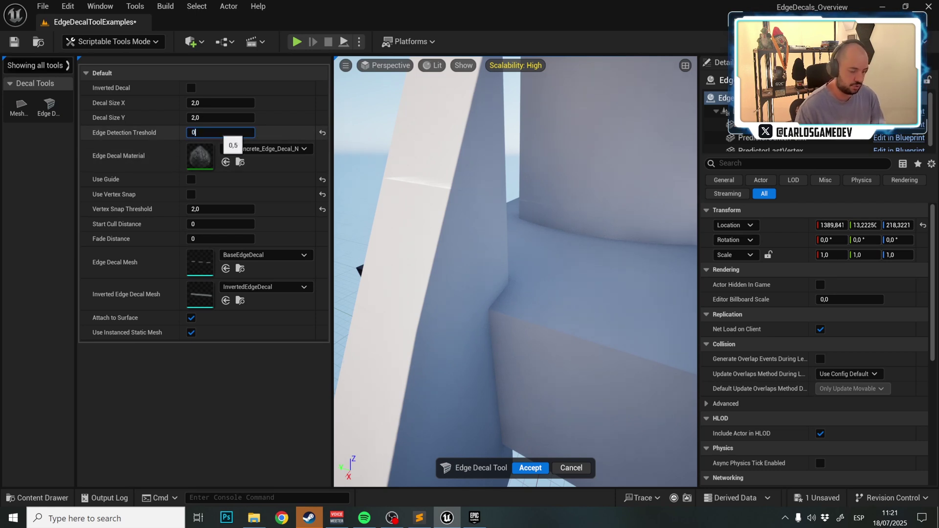
# Step: Set Edge Detection Threshold to 0,0, end the decal at the base block's corner beside the arch leg, and accept the placement
pyautogui.press('Return')
pyautogui.moveTo(597, 306)
pyautogui.mouseDown(button='right')
pyautogui.moveTo(548, 315)
pyautogui.moveTo(592, 311)
pyautogui.mouseUp(button='right')
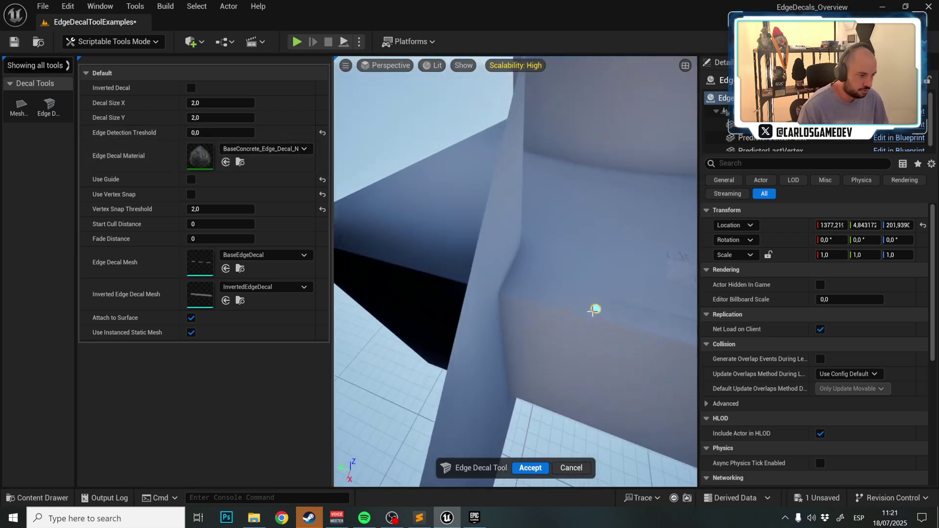
pyautogui.click(498, 298)
pyautogui.click(502, 295)
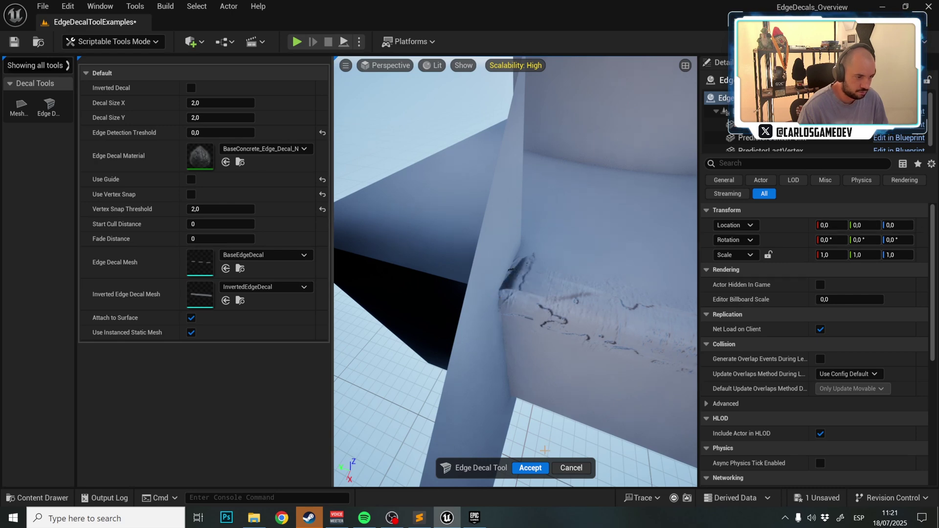
pyautogui.click(534, 468)
# Step: Select the edge decal along the base block's upper front edge to inspect its extent
pyautogui.press('s')
pyautogui.moveTo(490, 425)
pyautogui.mouseDown(button='right')
pyautogui.moveTo(509, 411)
pyautogui.moveTo(482, 435)
pyautogui.moveTo(491, 424)
pyautogui.mouseUp(button='right')
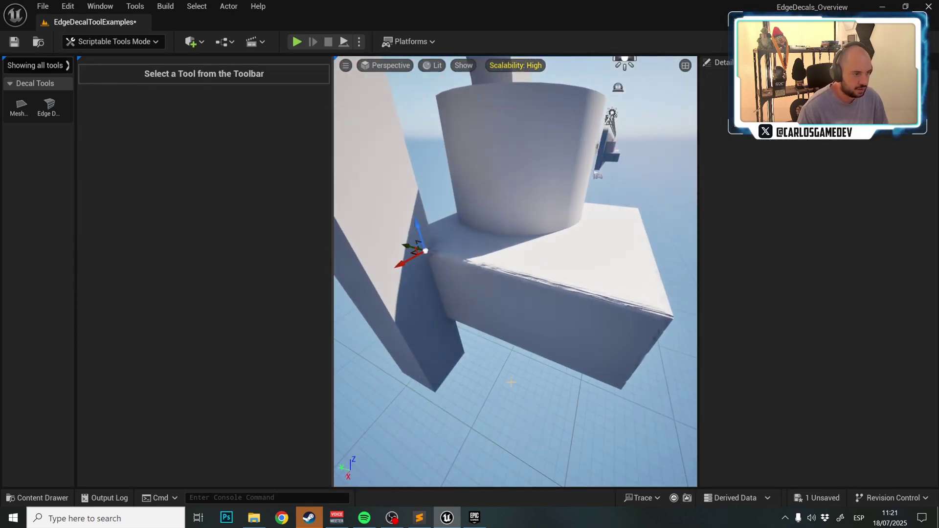
pyautogui.click(490, 425)
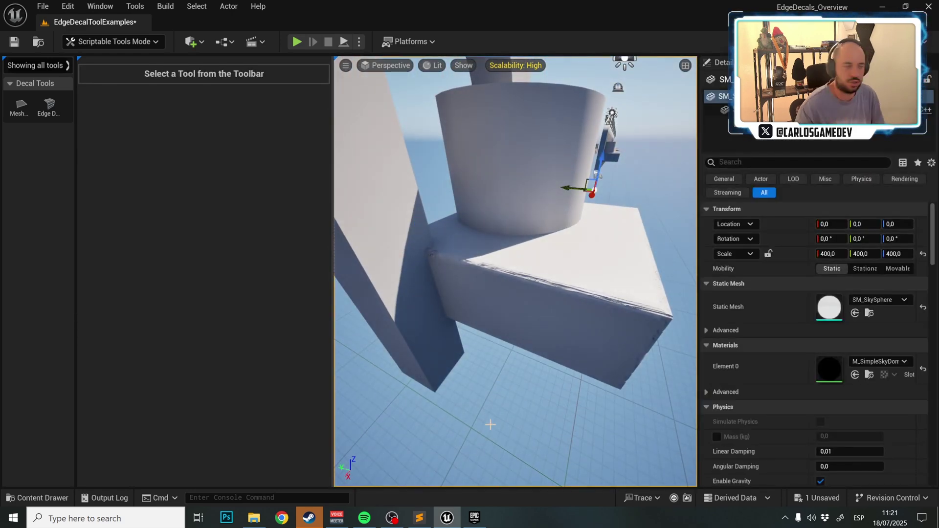
pyautogui.click(452, 256)
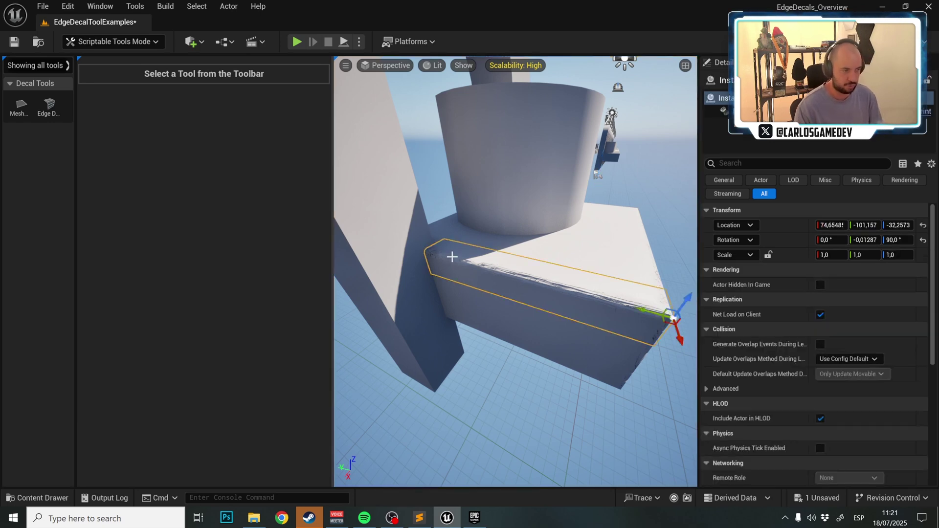